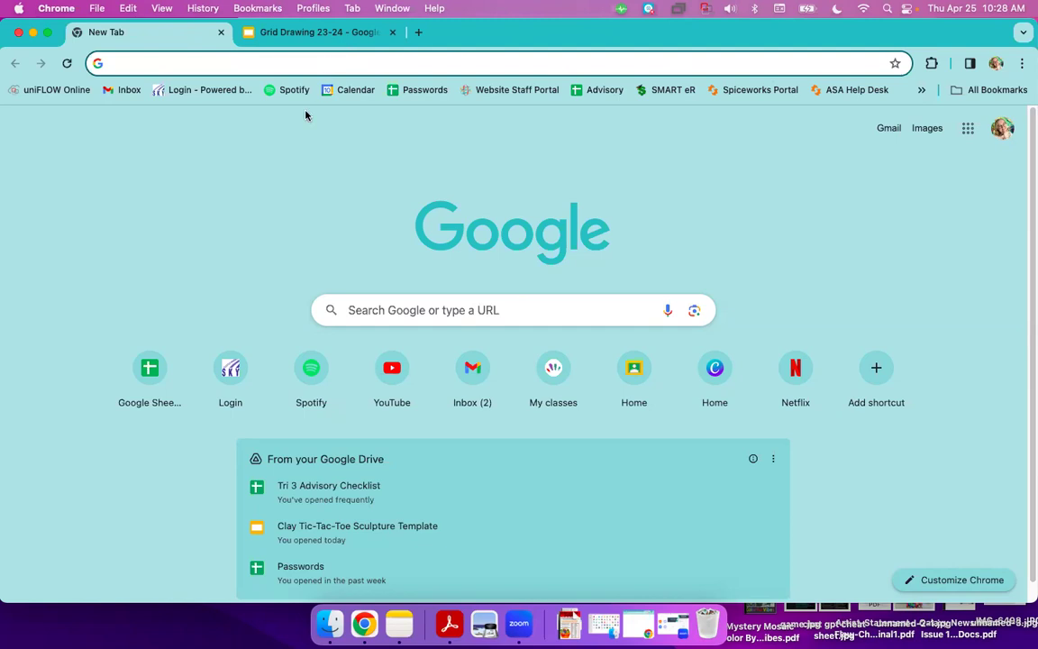
# - Switch to the Grid Drawing 23-24 presentation tab
pyautogui.click(174, 32)
pyautogui.hotkey('ctrl', 'Tab')
pyautogui.hotkey('ctrl', 'shift', 'Tab')
pyautogui.moveTo(819, 29); pyautogui.dragTo(819, 45)
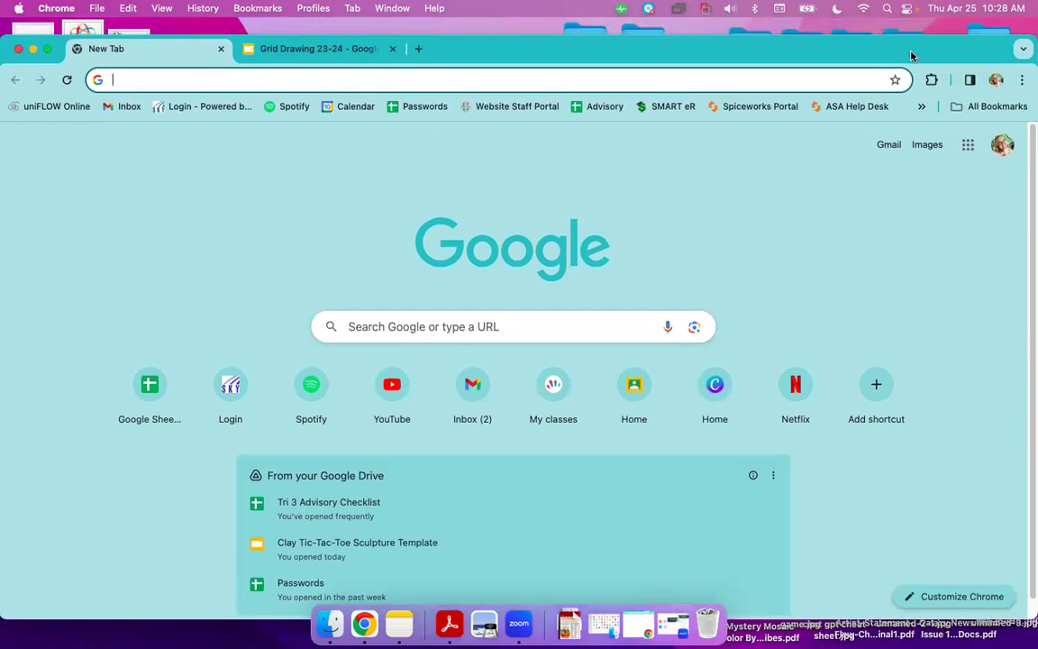
pyautogui.click(274, 52)
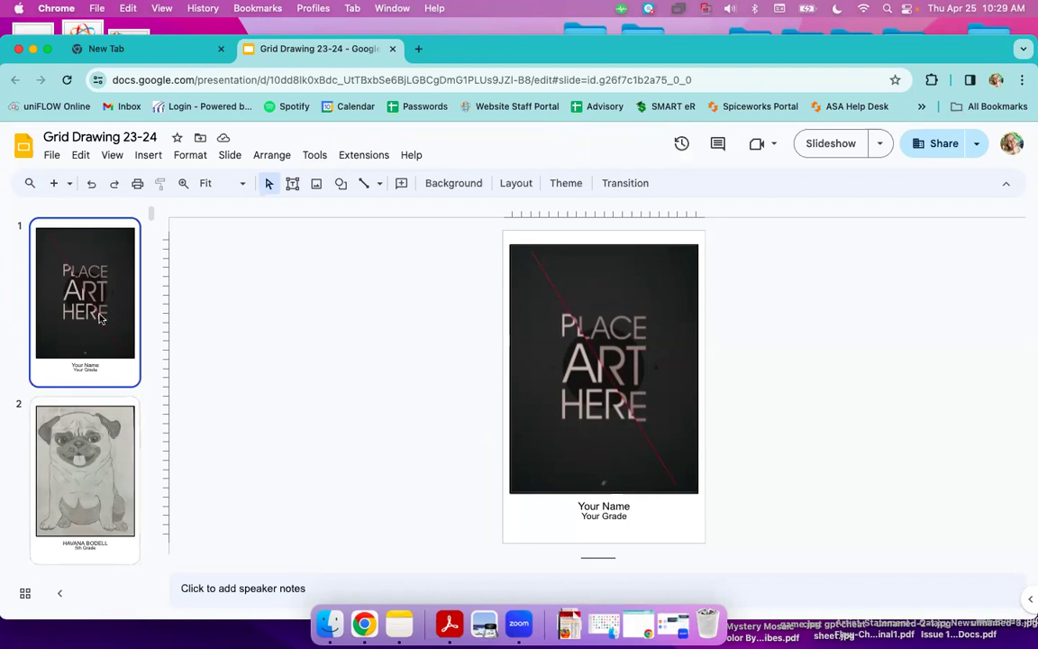
# - Open File > Download to show the JPEG image (current slide) option
pyautogui.moveTo(151, 213); pyautogui.dragTo(163, 195)
pyautogui.click(51, 156)
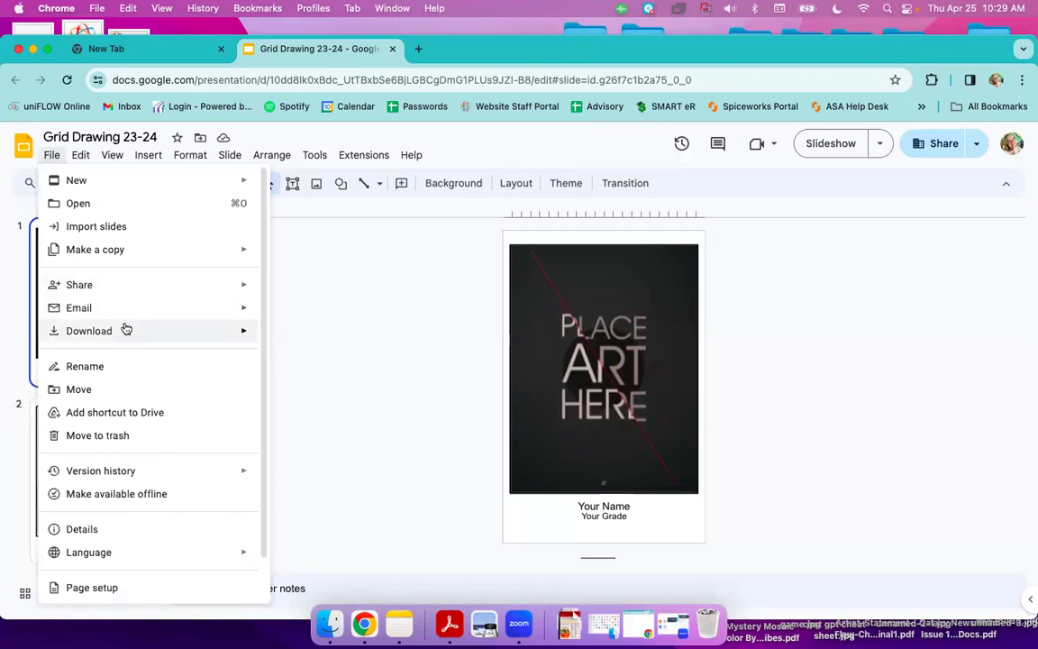
pyautogui.moveTo(123, 333)
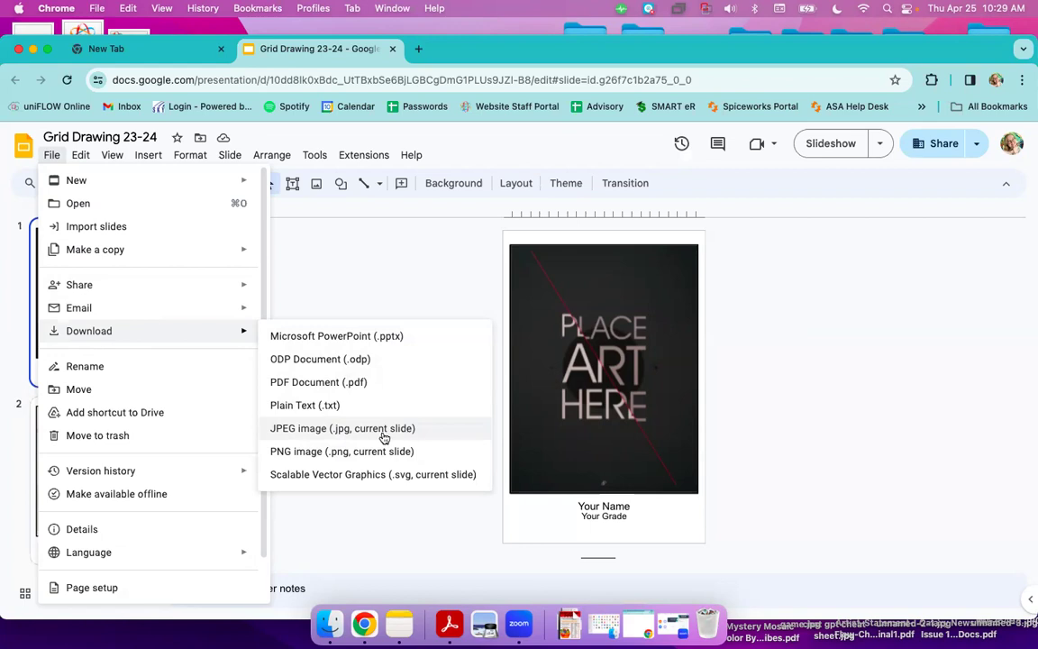
# - Download the current slide as a JPEG image
pyautogui.click(323, 436)
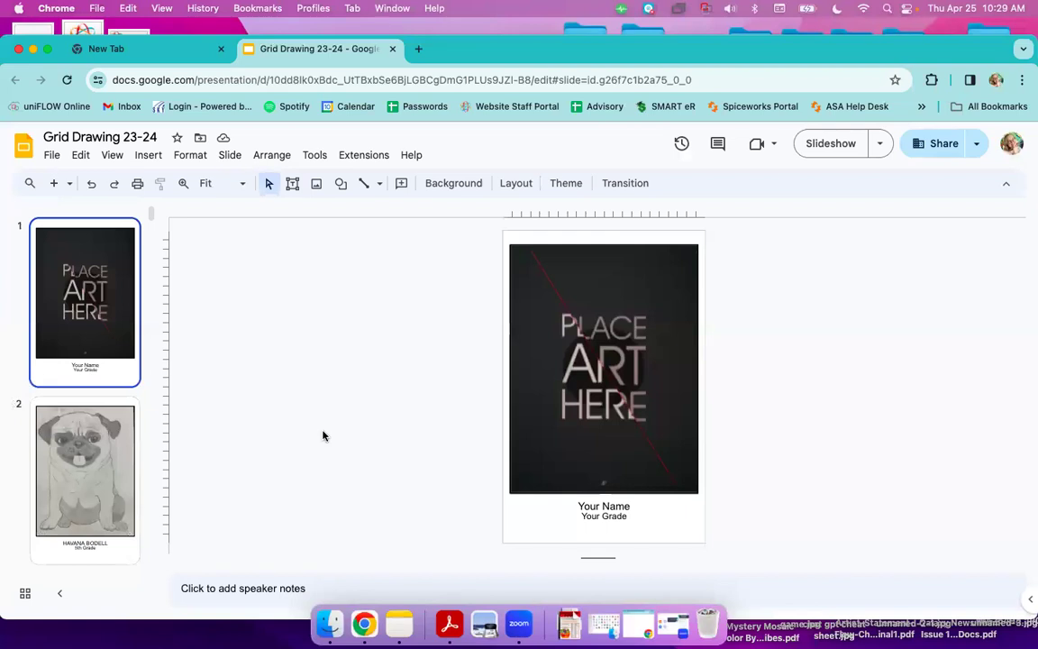
pyautogui.moveTo(857, 121)
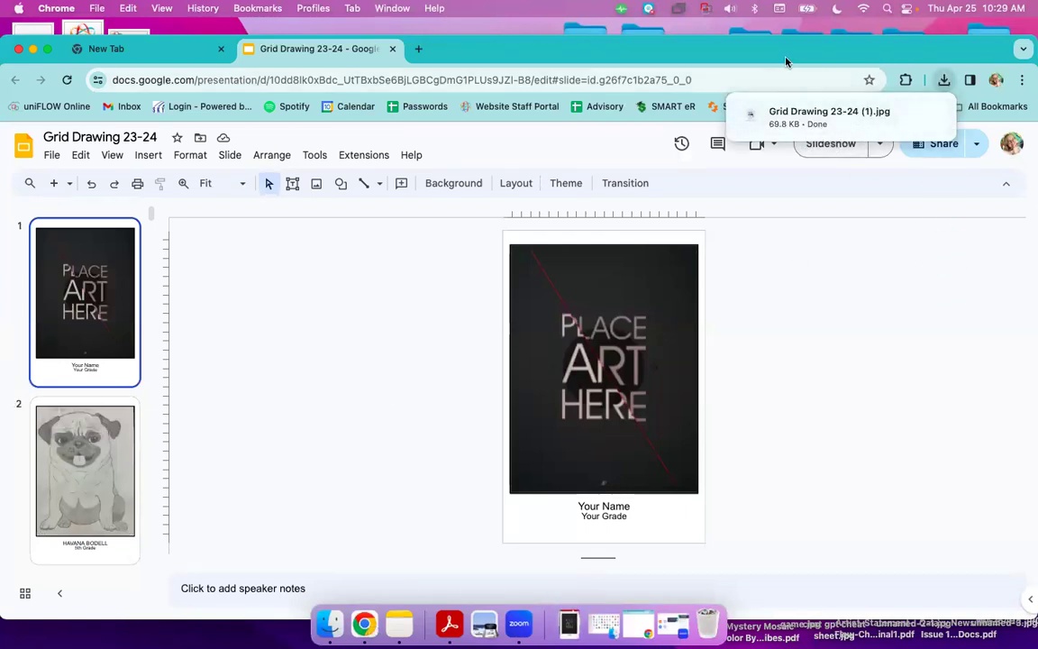
pyautogui.moveTo(790, 40); pyautogui.dragTo(789, 20)
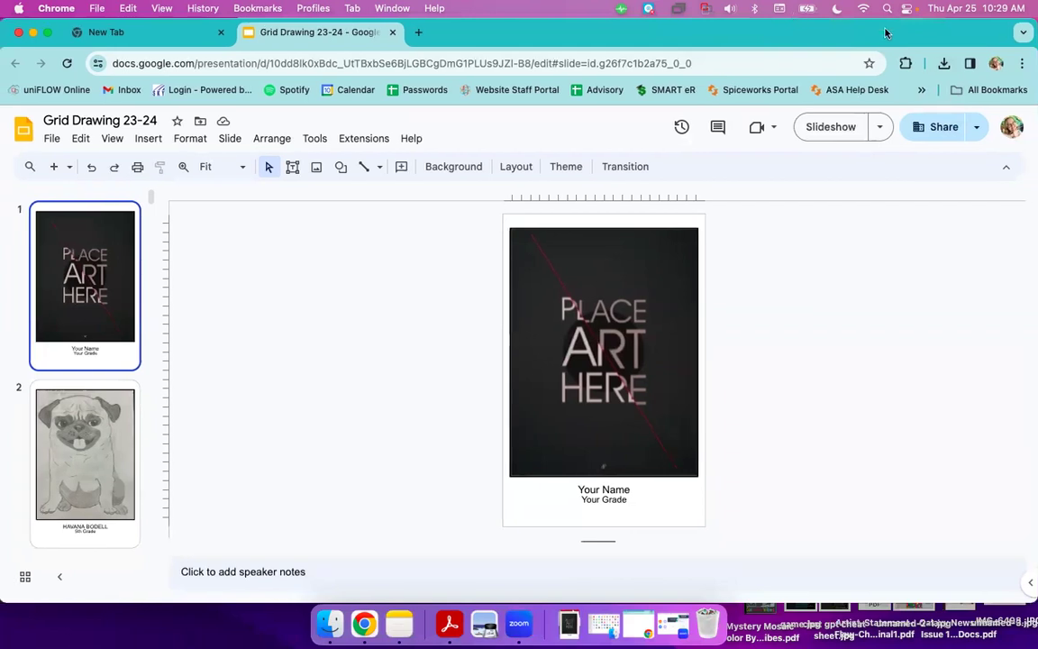
# - Drag Grid Drawing 23-24 (1).jpg from the download history onto the desktop, then restore the window
pyautogui.click(943, 63)
pyautogui.moveTo(1026, 30); pyautogui.dragTo(866, 30)
pyautogui.click(771, 63)
pyautogui.moveTo(656, 126)
pyautogui.mouseDown()
pyautogui.moveTo(702, 256)
pyautogui.moveTo(905, 310)
pyautogui.moveTo(930, 330)
pyautogui.mouseUp()
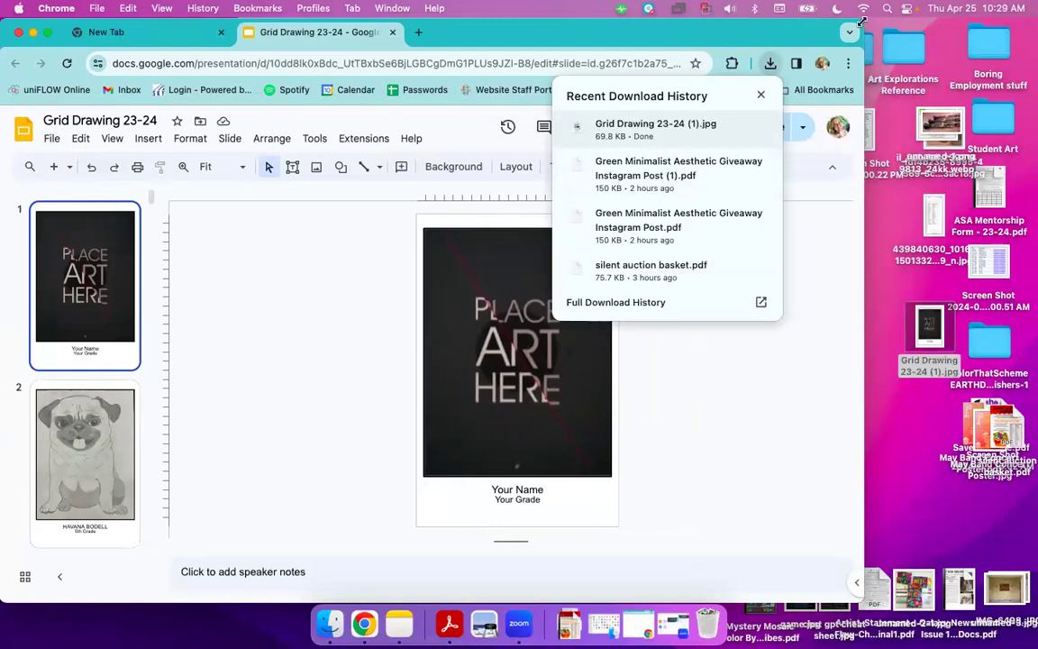
pyautogui.rightClick(779, 23)
pyautogui.press('Escape')
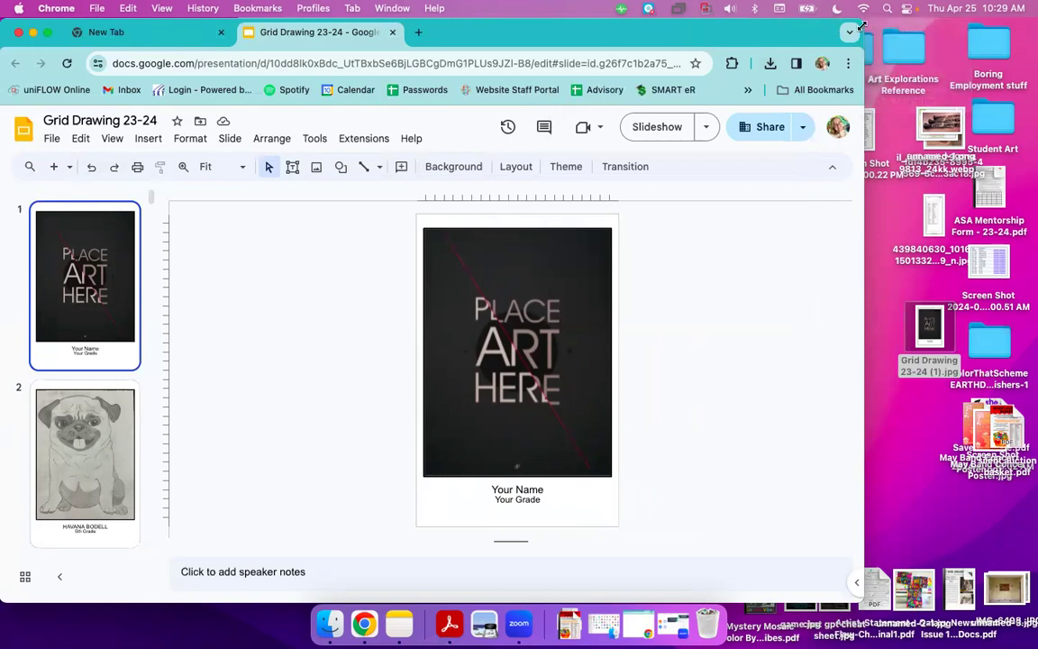
pyautogui.moveTo(864, 26); pyautogui.dragTo(1032, 25)
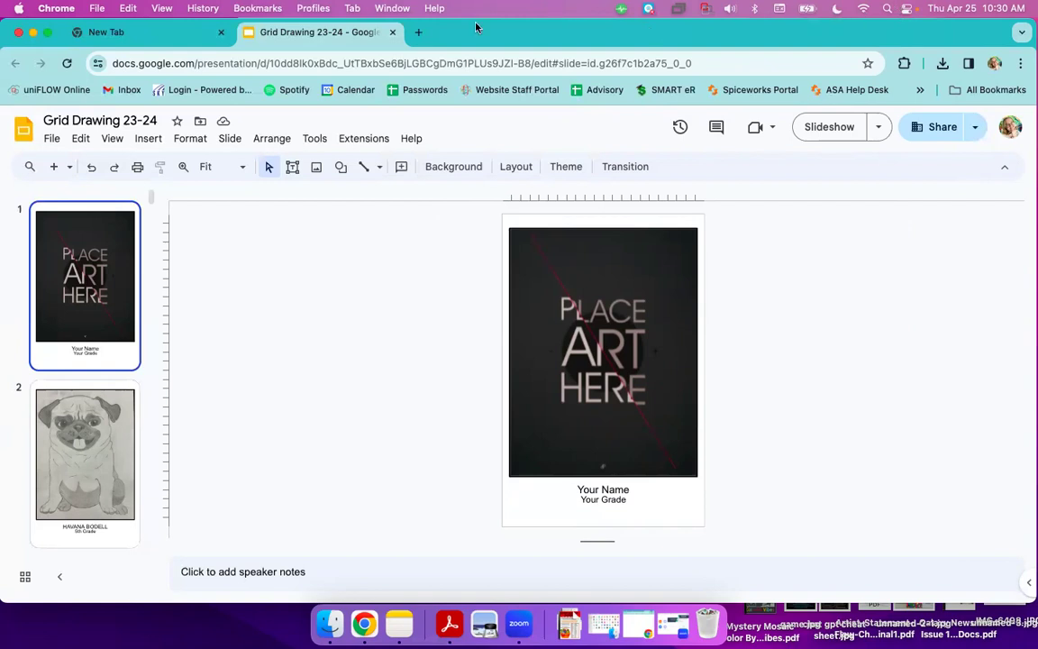
# - Open Google Sites from the Google apps grid on the new tab page
pyautogui.click(144, 35)
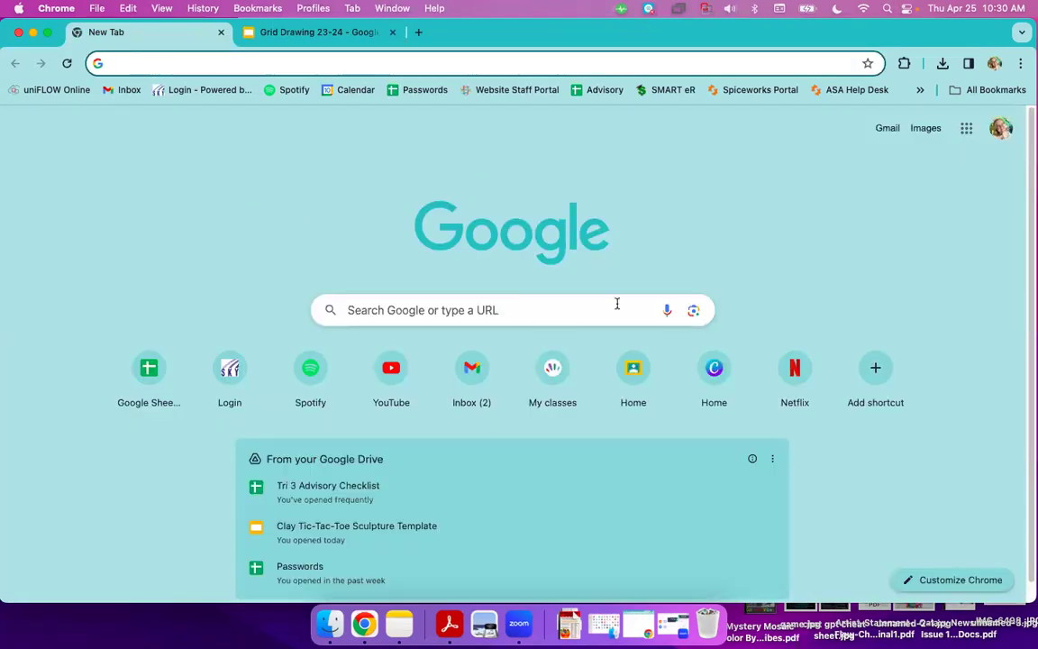
pyautogui.click(967, 132)
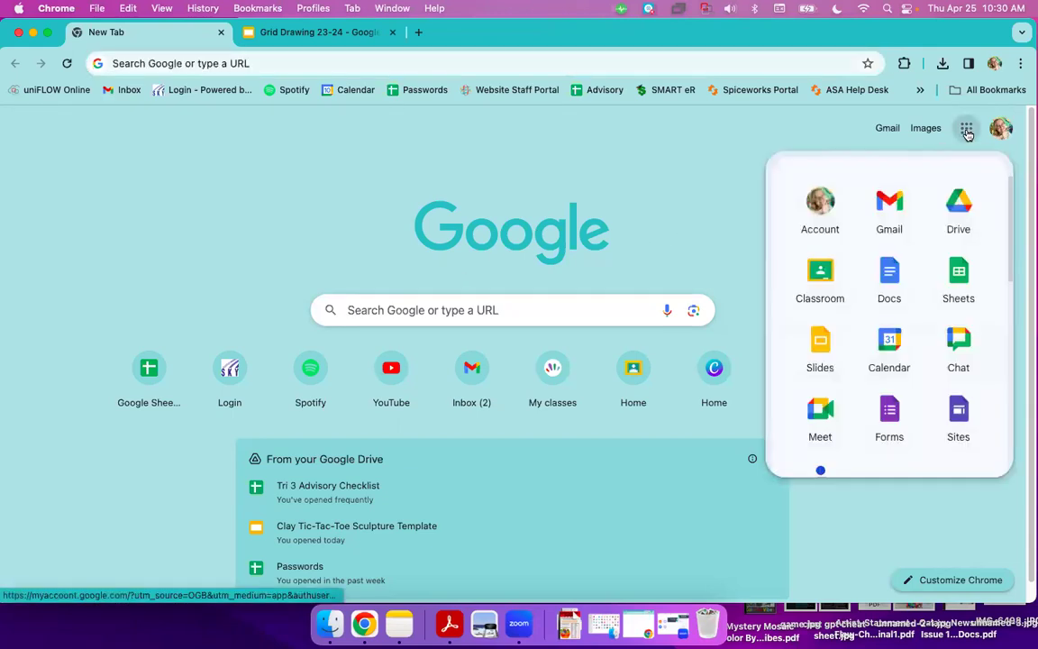
pyautogui.click(962, 440)
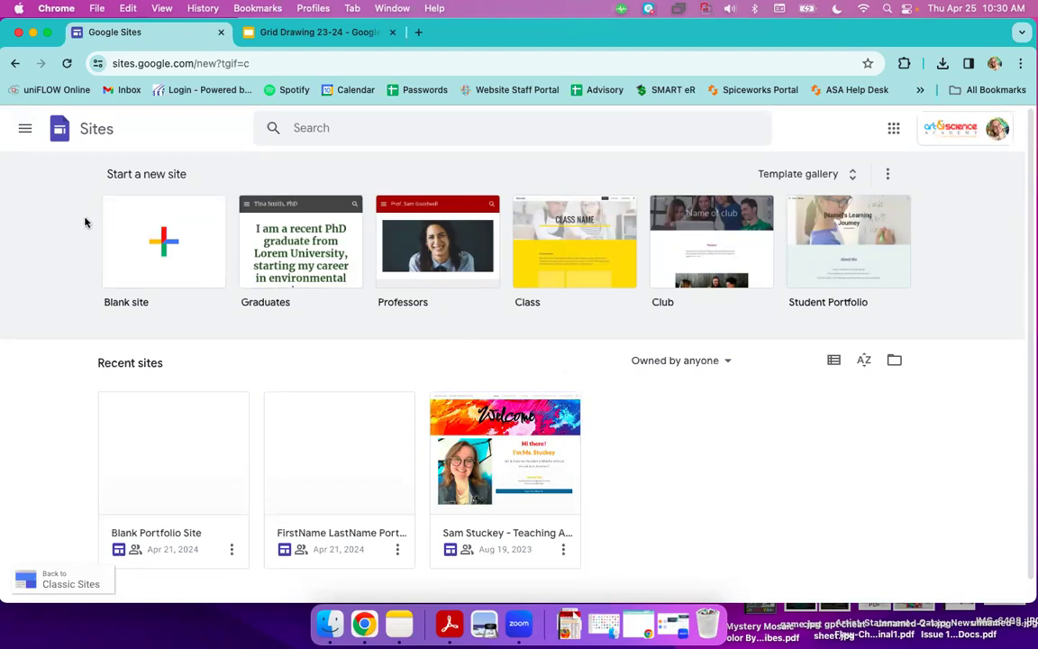
# - Start a blank site and rename it to the owner's name followed by 'Portfolio'
pyautogui.click(163, 242)
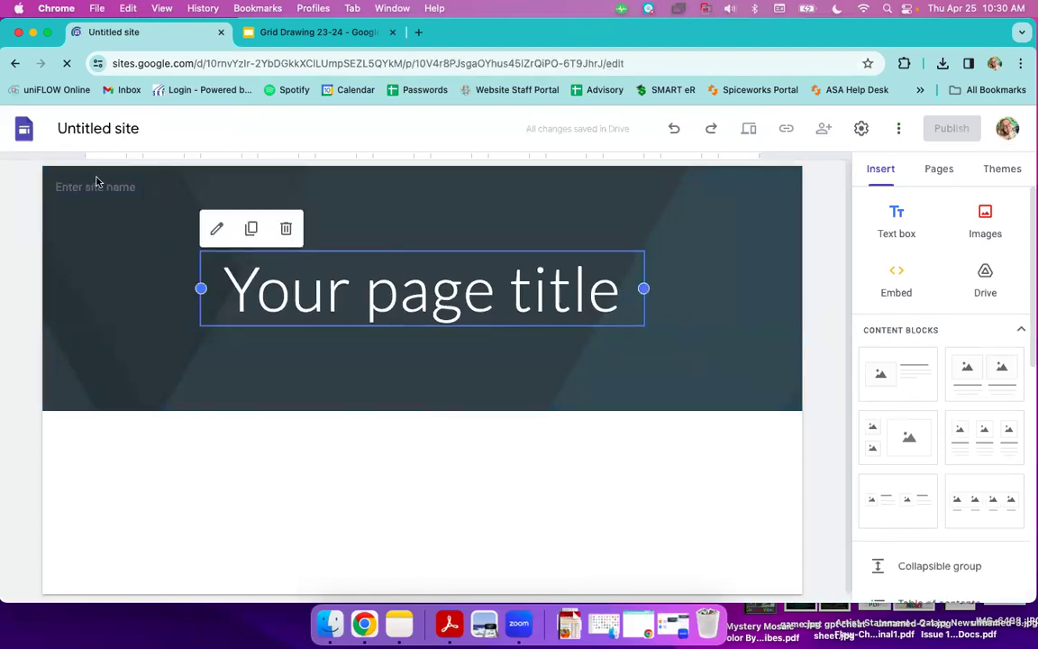
pyautogui.click(96, 127)
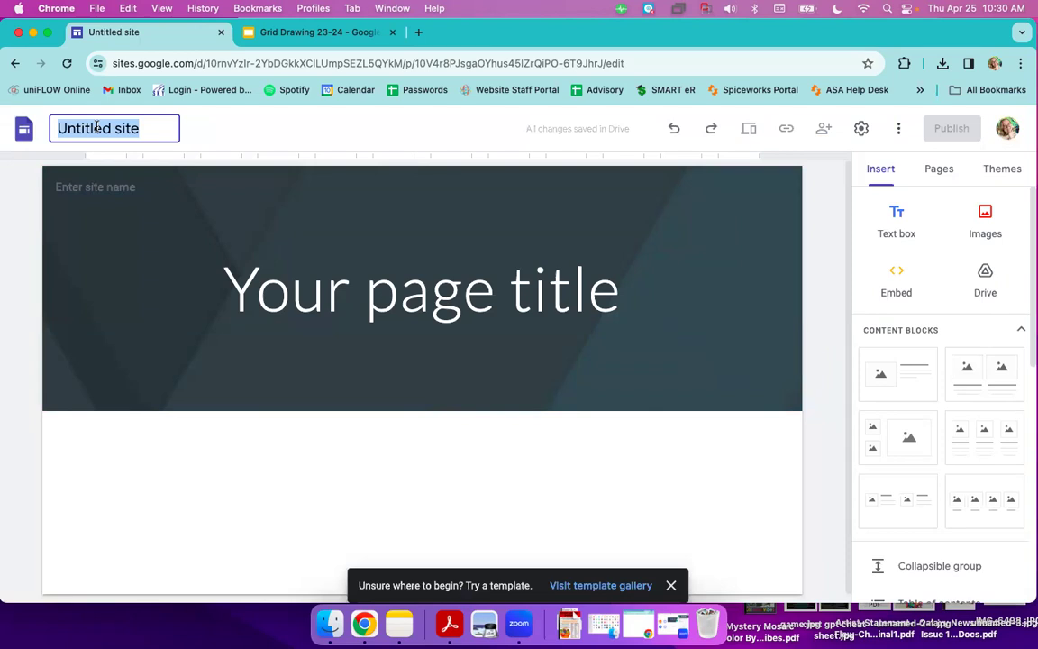
pyautogui.write('Sam S')
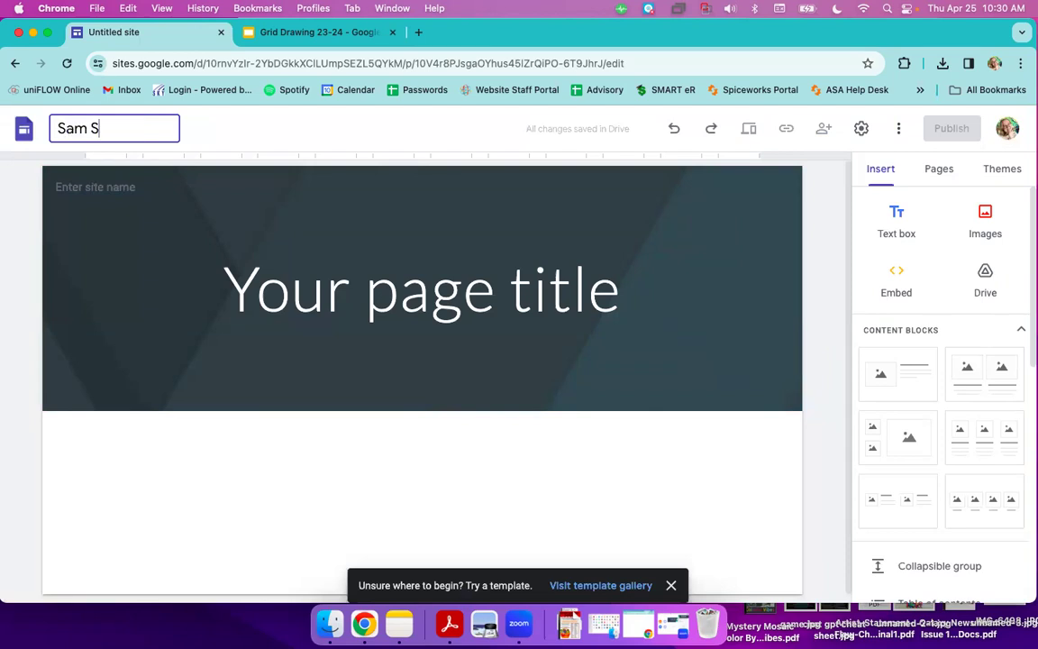
pyautogui.write('tuckey Por')
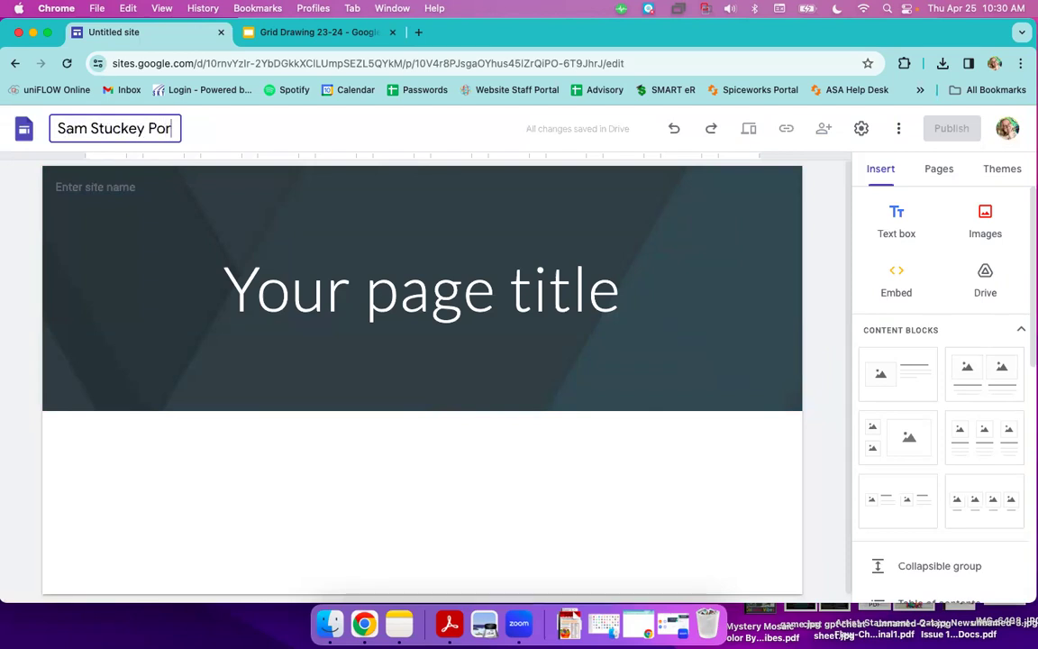
pyautogui.write('tfolio')
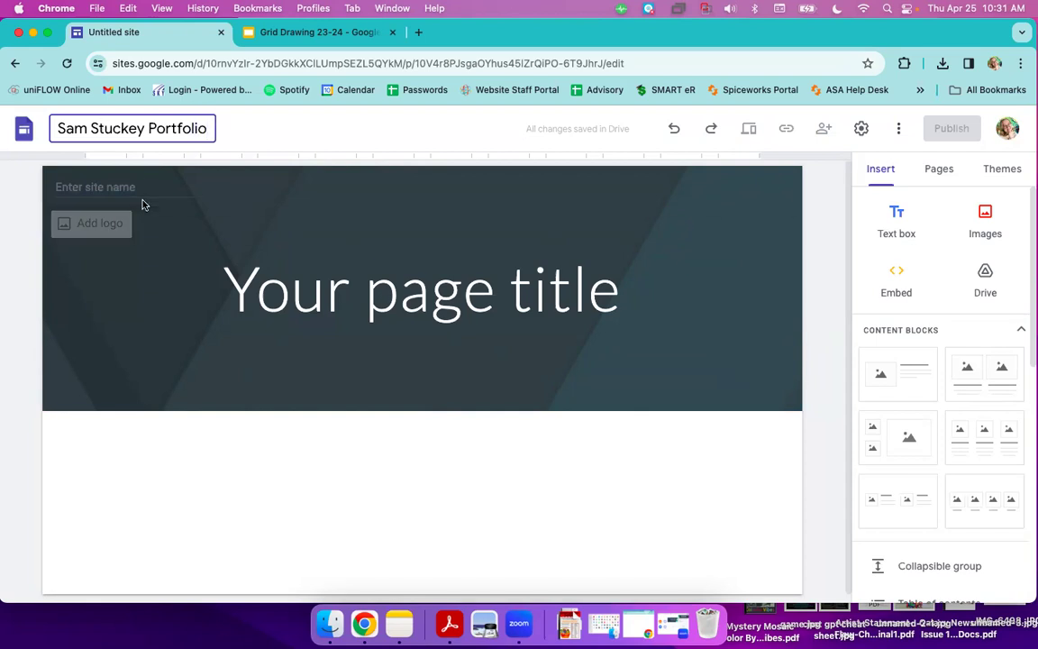
# - Replace the 'Your page title' header text with 'Welcome'
pyautogui.click(437, 306)
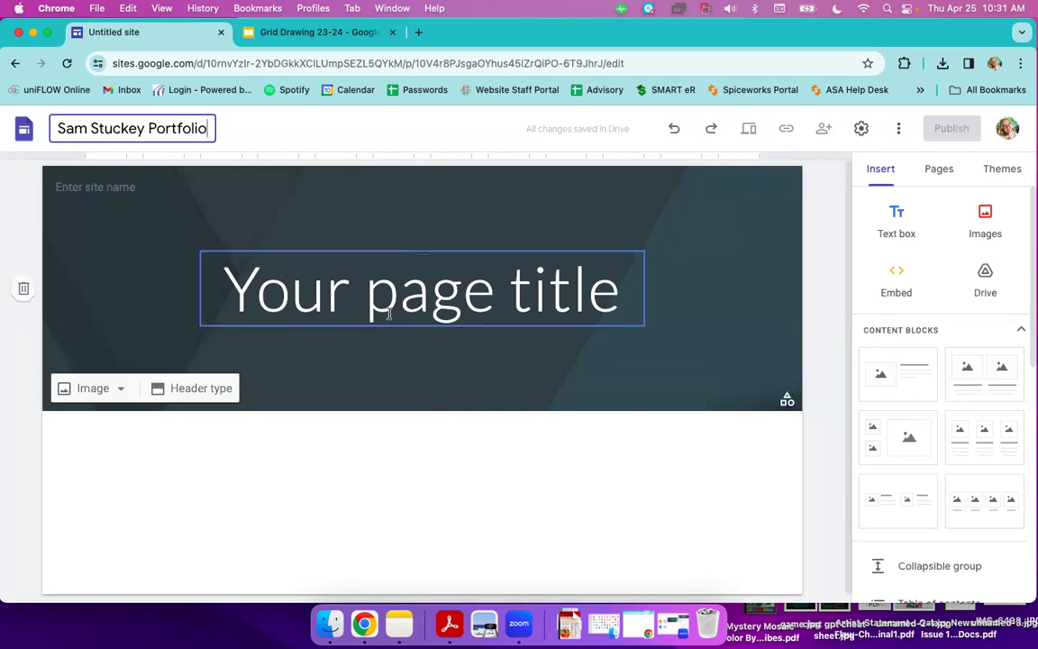
pyautogui.doubleClick(437, 306)
pyautogui.tripleClick(437, 307)
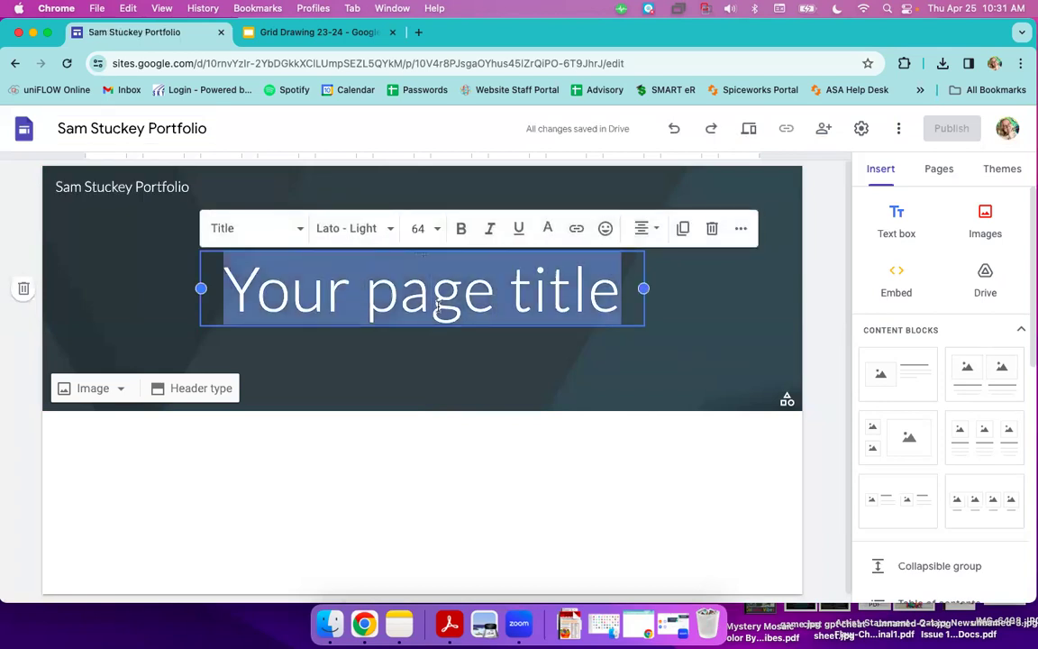
pyautogui.write('We')
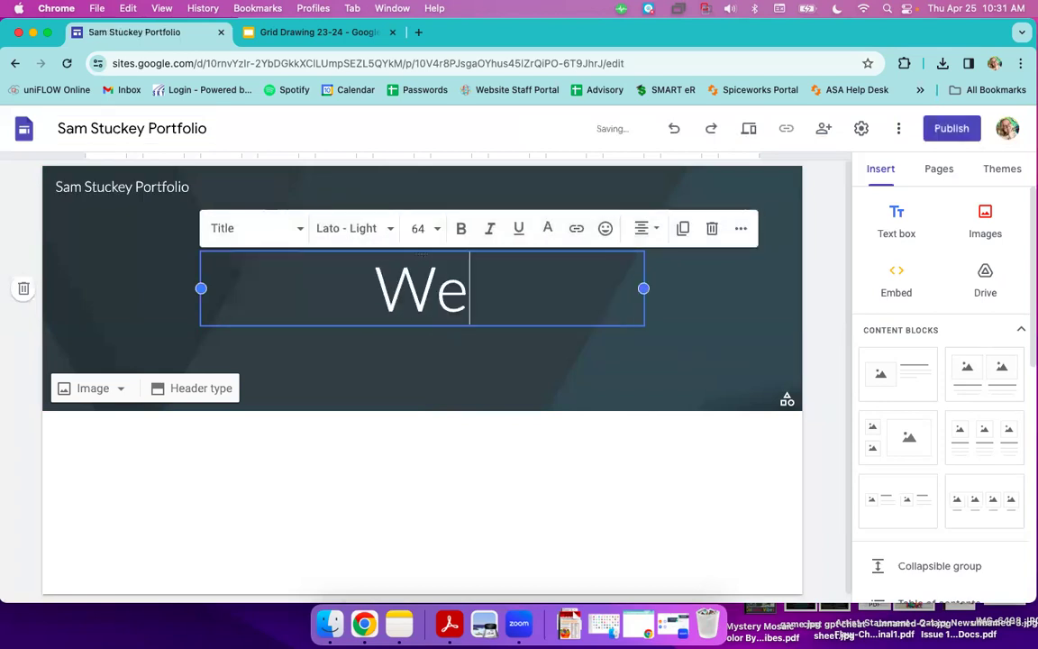
pyautogui.write('lcome')
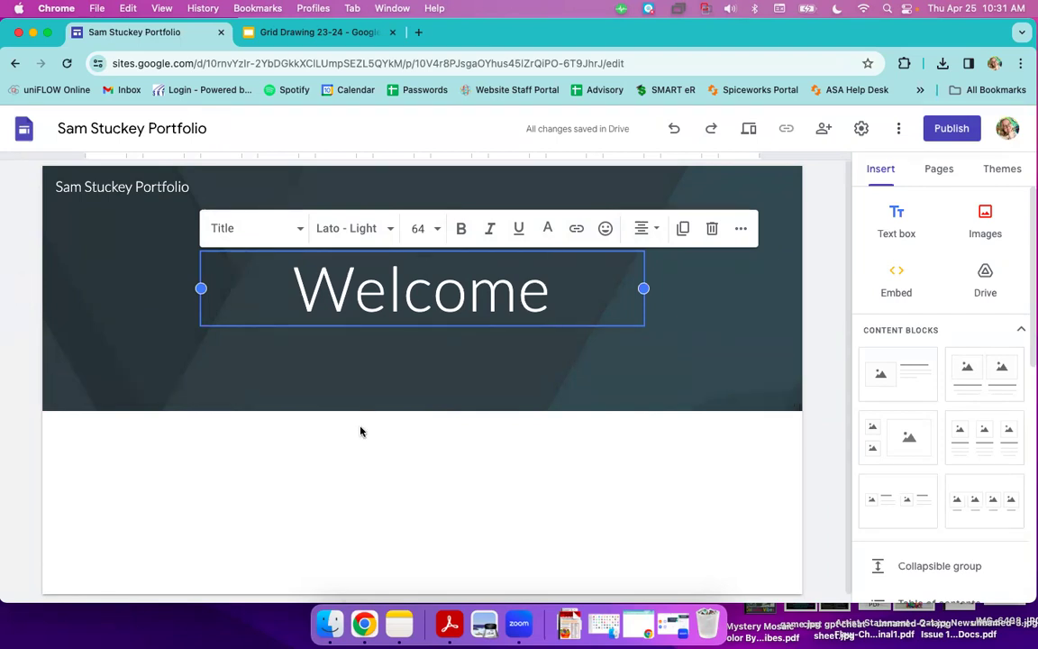
pyautogui.click(365, 459)
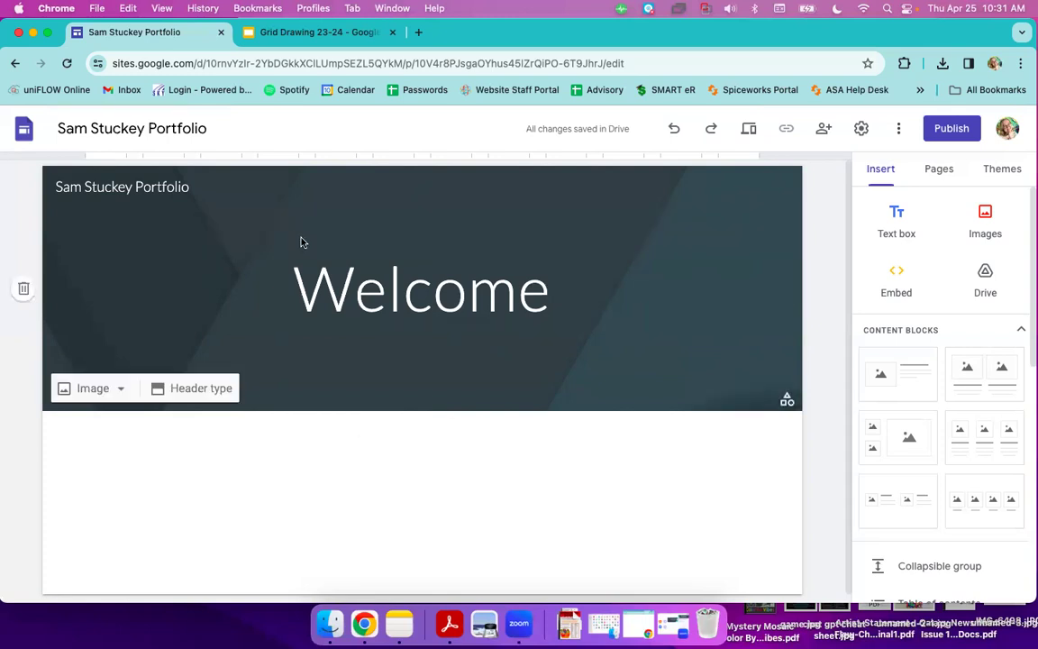
# - Browse the font list for the Welcome title and close it without choosing a font
pyautogui.doubleClick(355, 277)
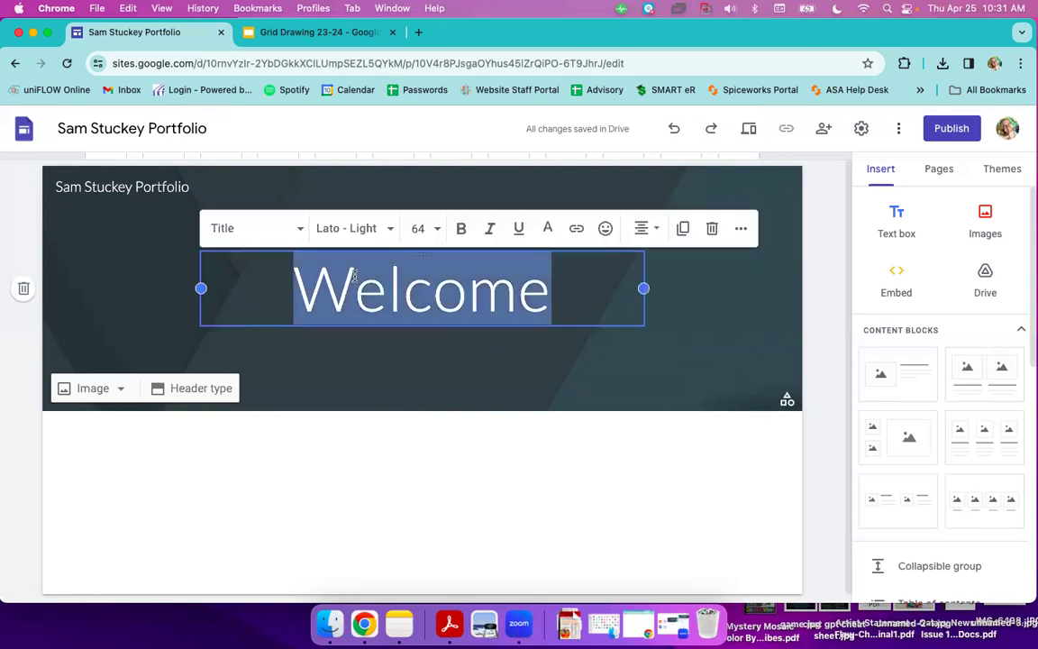
pyautogui.click(367, 226)
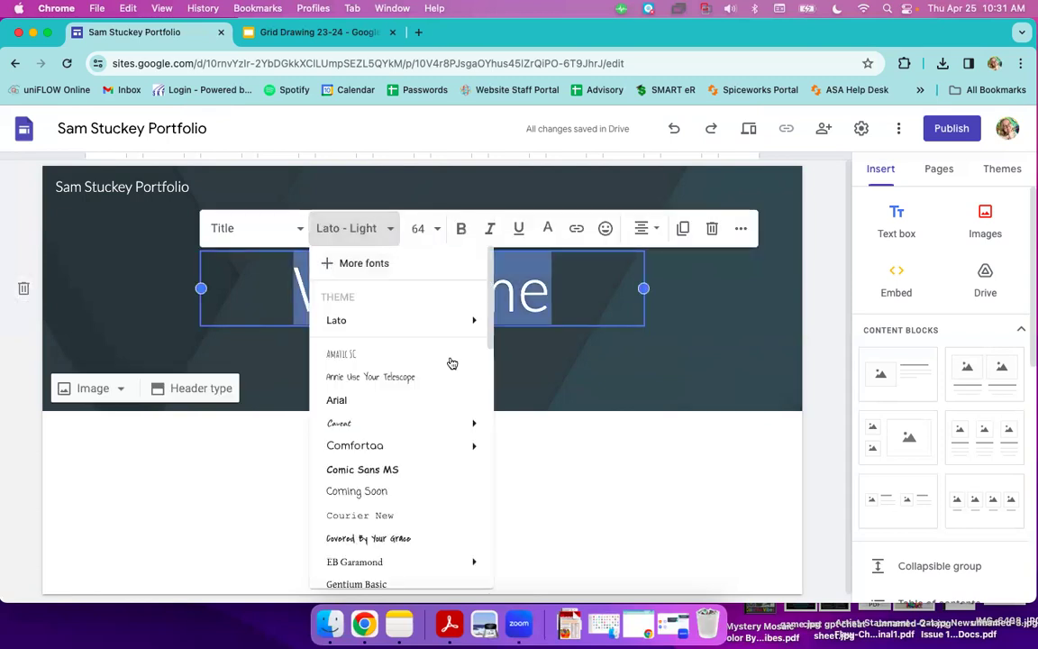
pyautogui.moveTo(490, 319); pyautogui.dragTo(466, 457)
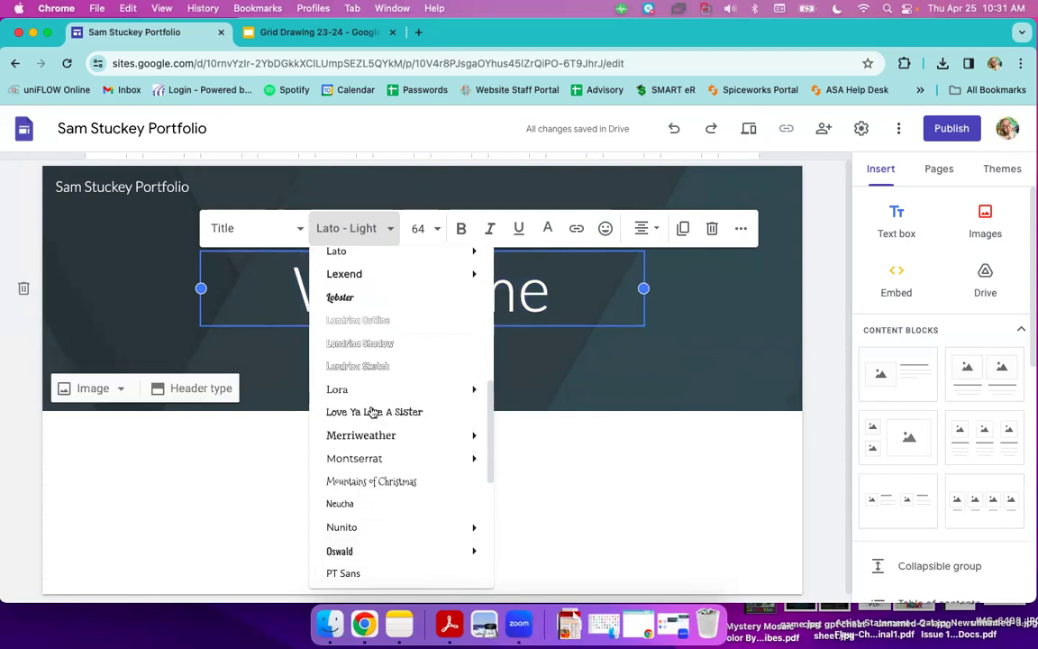
pyautogui.tripleClick(370, 410)
pyautogui.click(338, 299)
pyautogui.scroll(10, 491, 410)
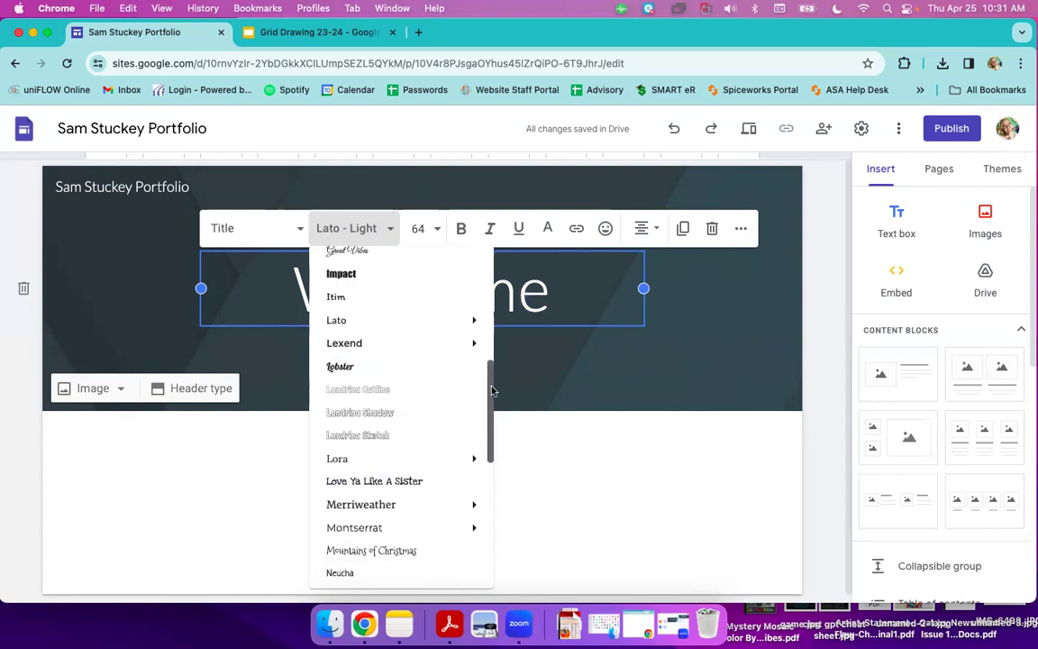
pyautogui.click(233, 436)
# - Reselect Welcome, check the font list again, then select the whole header section
pyautogui.click(401, 275)
pyautogui.doubleClick(401, 275)
pyautogui.click(386, 230)
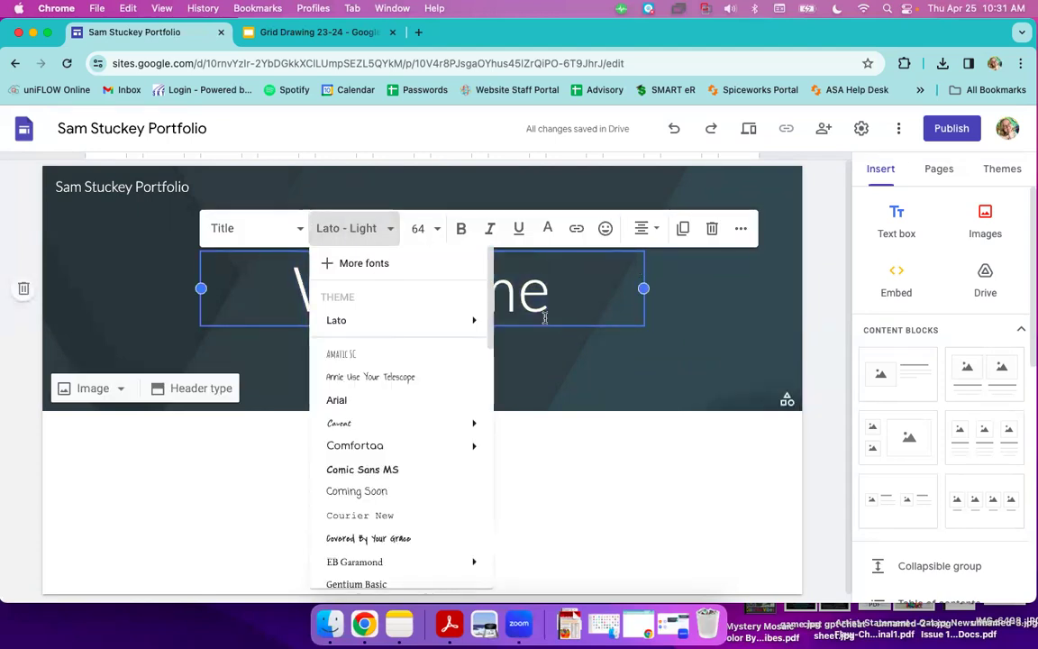
pyautogui.click(491, 287)
pyautogui.click(486, 407)
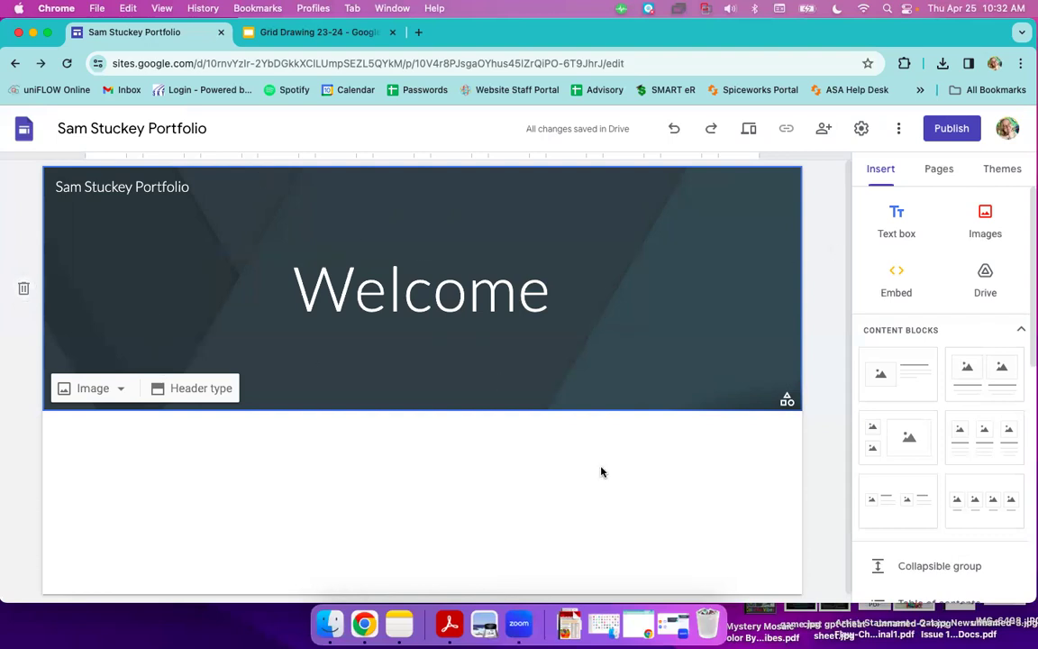
# - Reload after the Aw Snap error and upload the Art-and-Science-Academy image as the header background
pyautogui.click(123, 389)
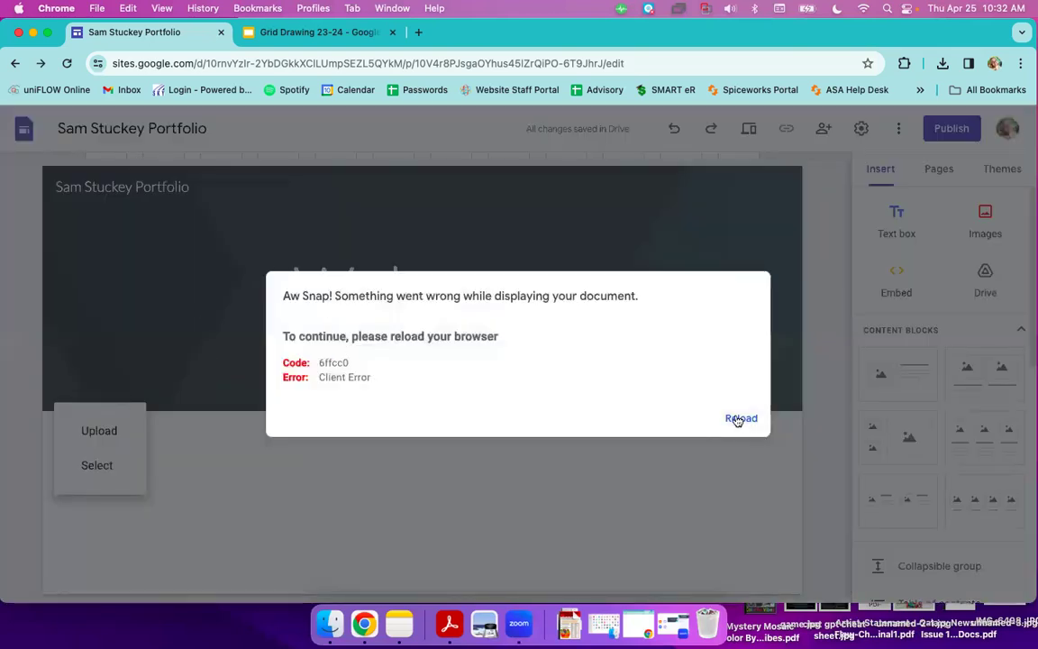
pyautogui.click(739, 419)
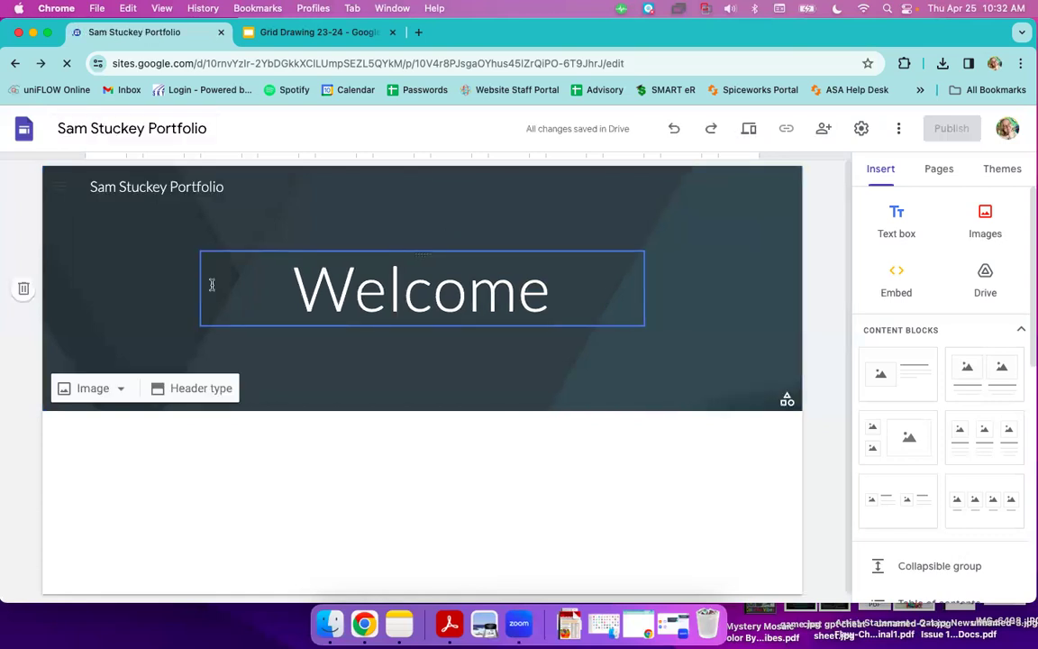
pyautogui.click(124, 388)
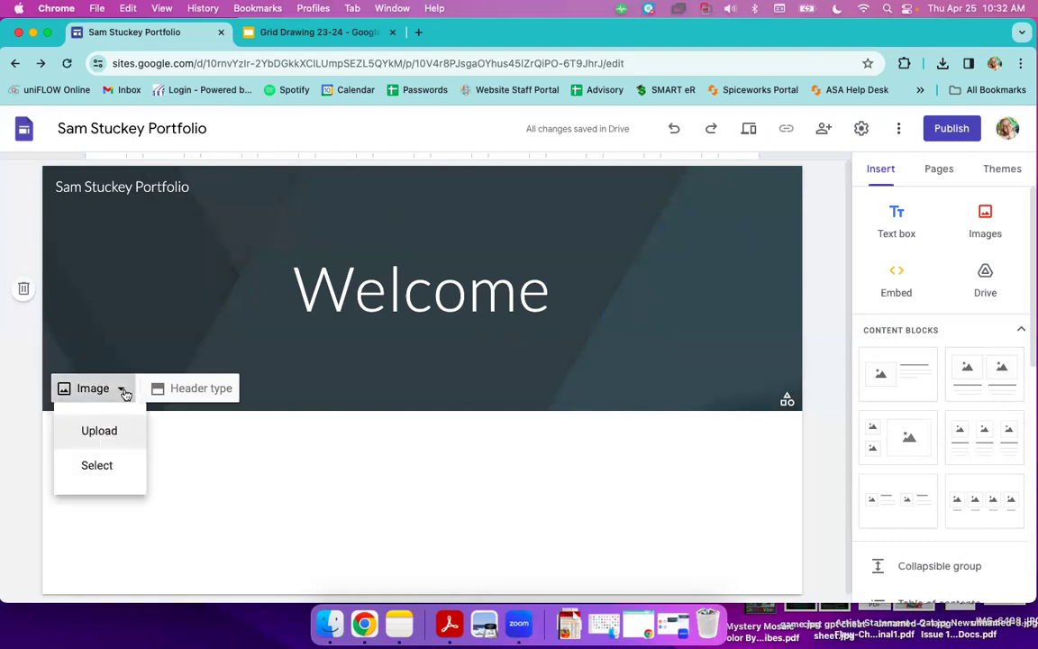
pyautogui.click(112, 438)
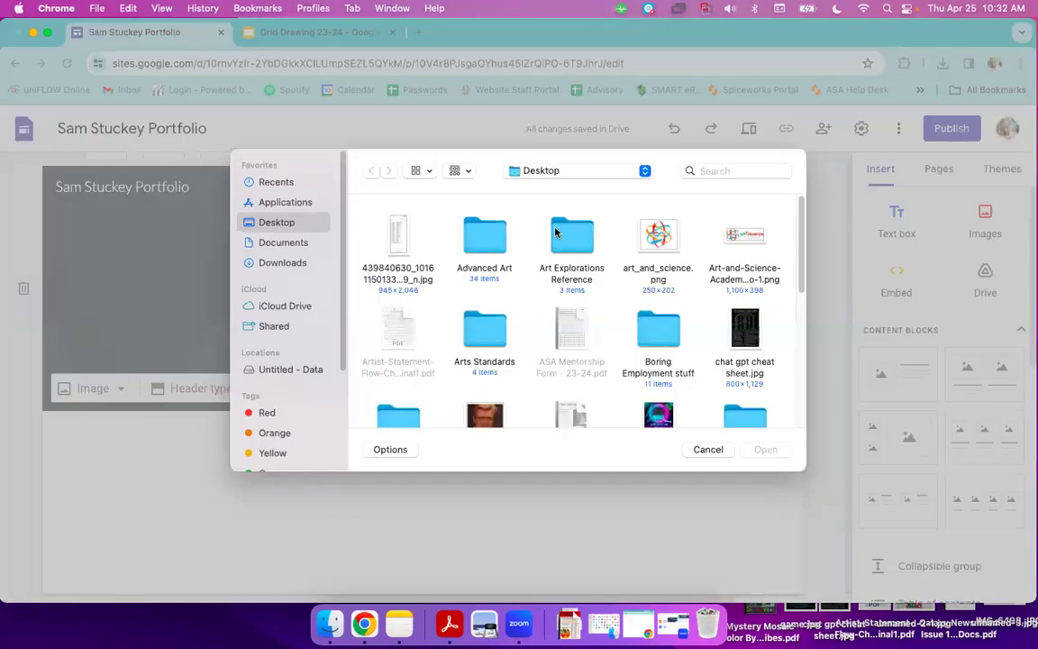
pyautogui.doubleClick(743, 238)
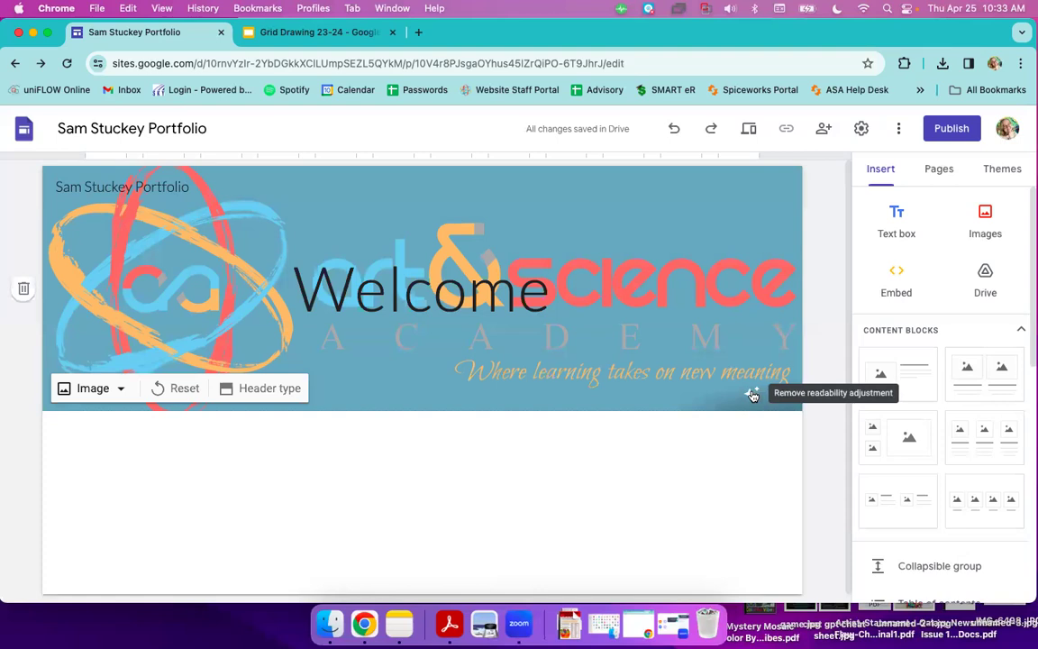
# - Toggle Adjust for readability on the header image, leaving the lightening on
pyautogui.click(752, 394)
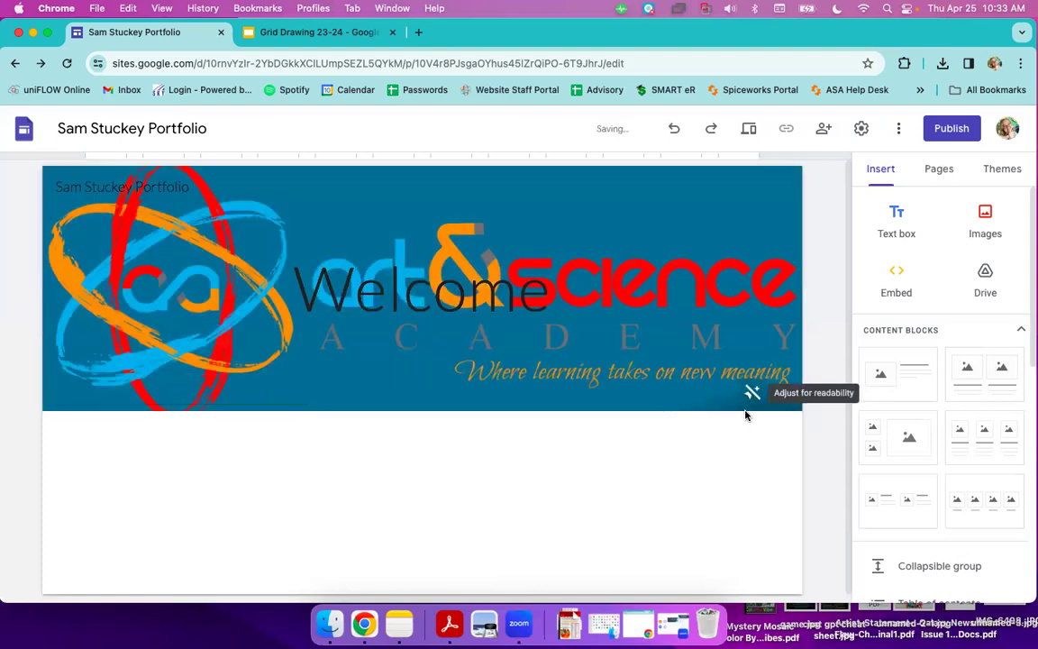
pyautogui.click(753, 396)
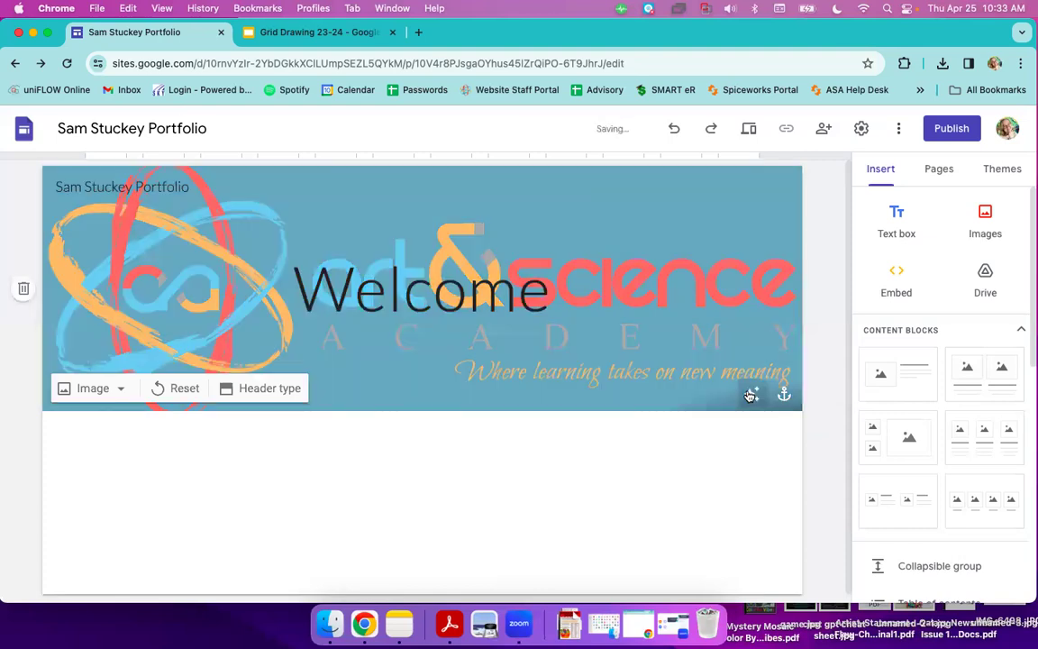
pyautogui.click(753, 395)
pyautogui.click(751, 394)
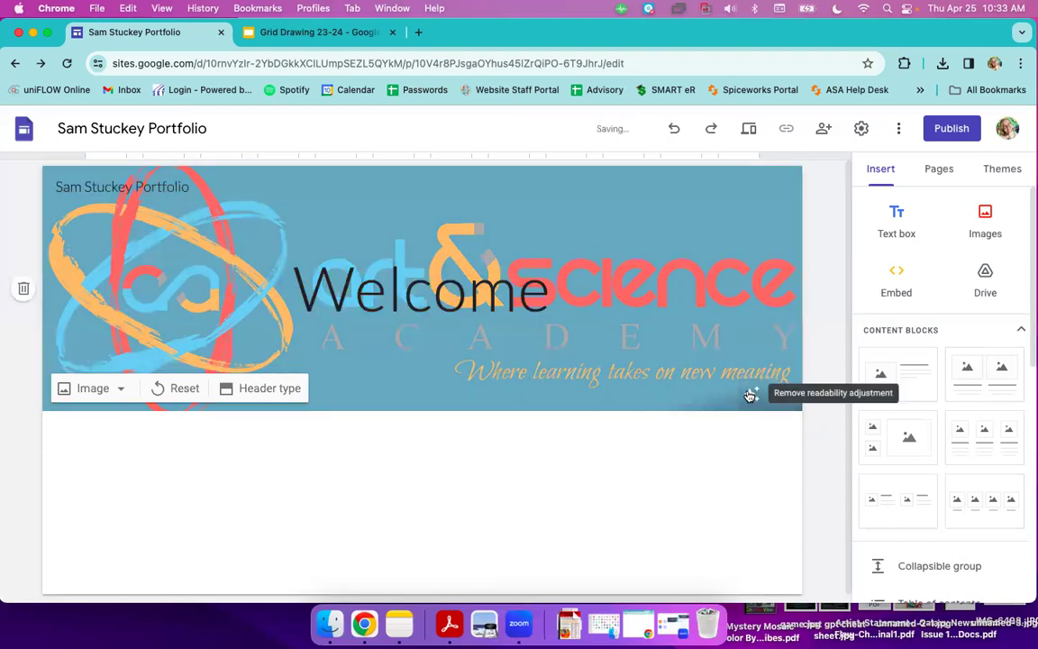
pyautogui.click(751, 395)
pyautogui.click(752, 395)
pyautogui.click(751, 395)
pyautogui.click(752, 395)
# - Make the Welcome heading bold Impact at size 96
pyautogui.click(291, 268)
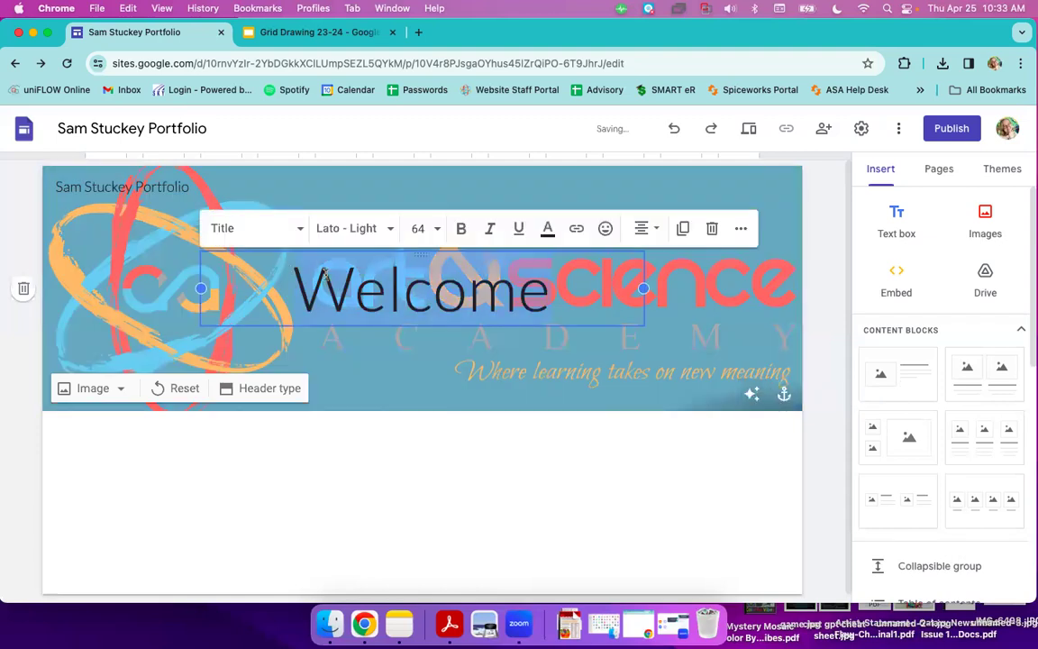
pyautogui.click(462, 229)
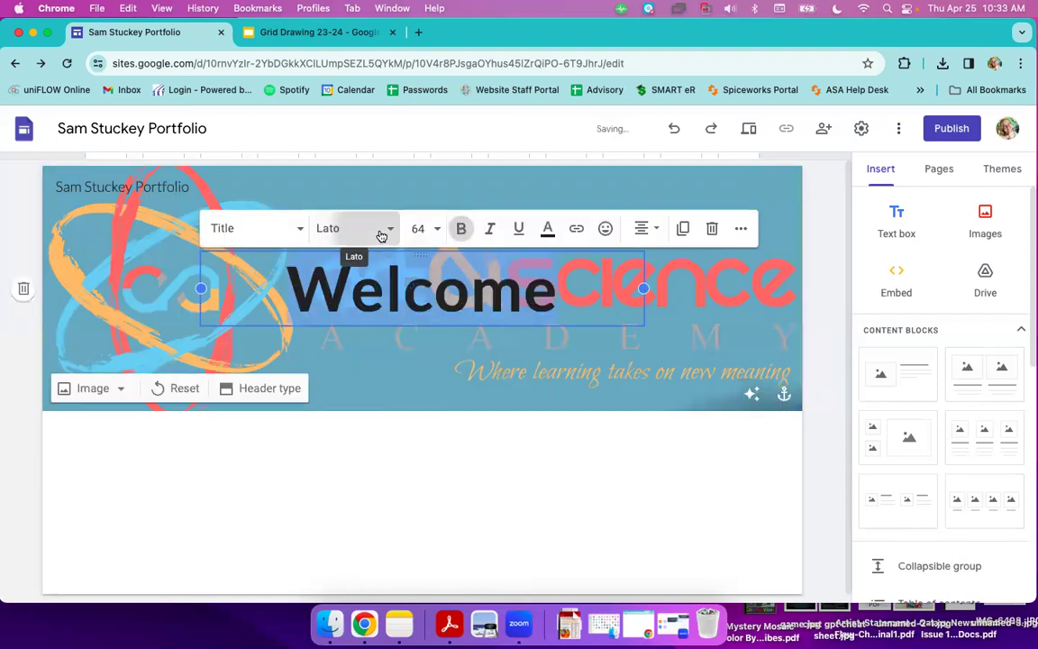
pyautogui.click(351, 230)
pyautogui.scroll(-5, 406, 446)
pyautogui.click(401, 445)
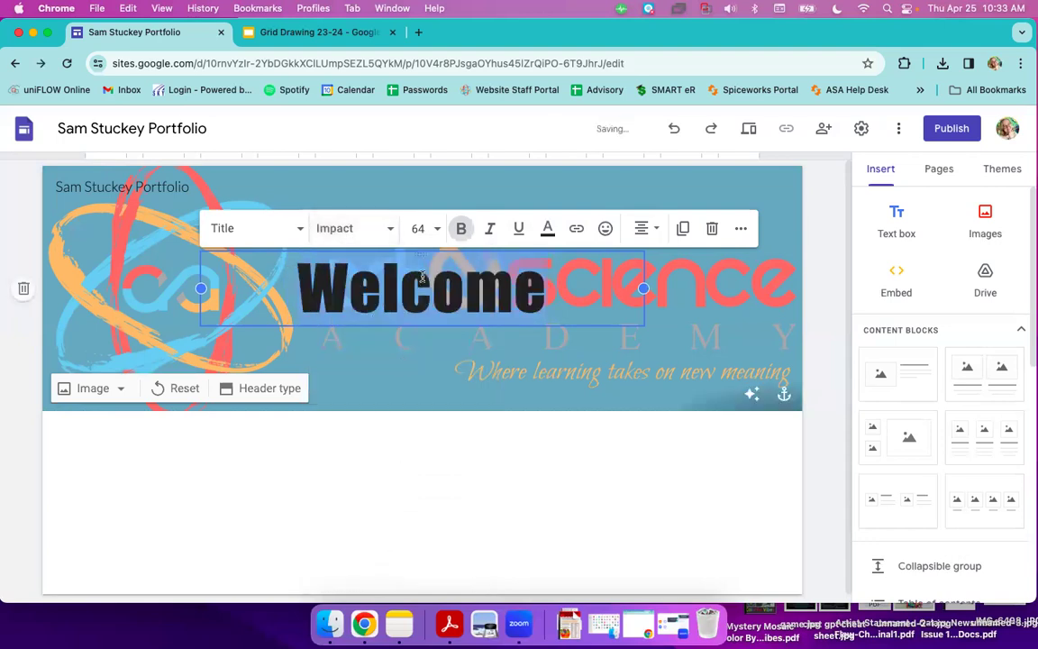
pyautogui.click(439, 231)
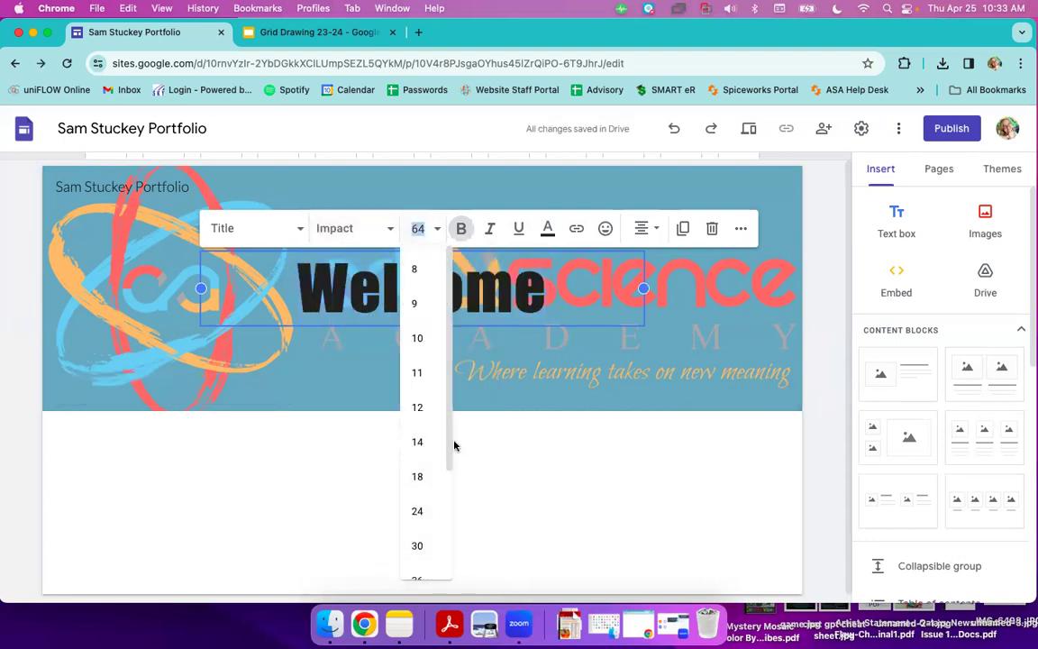
pyautogui.moveTo(454, 440); pyautogui.dragTo(450, 596)
pyautogui.click(419, 558)
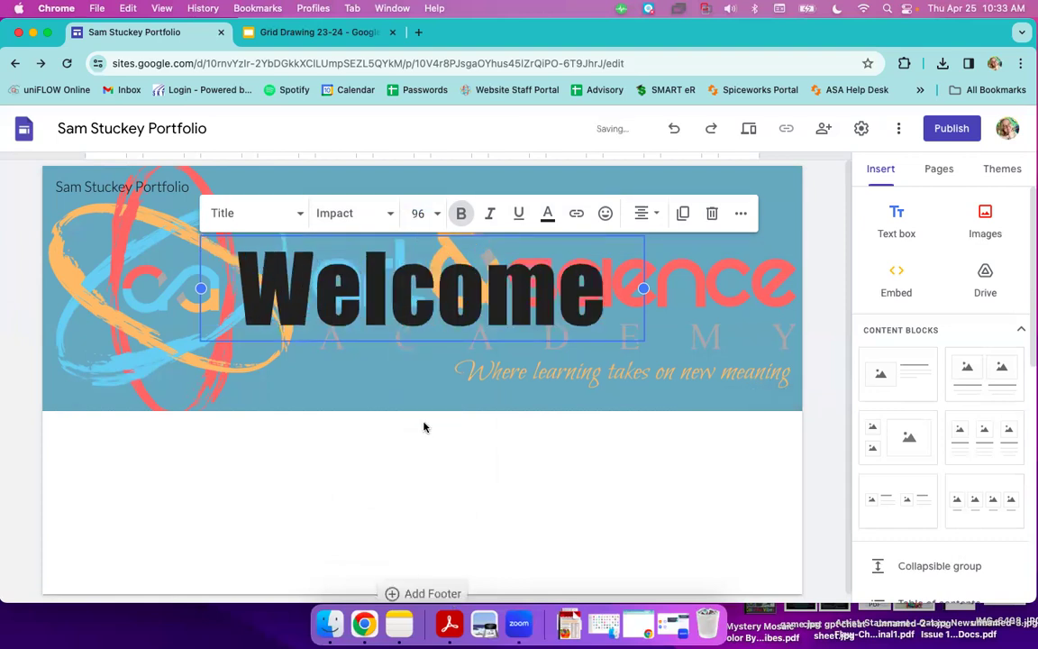
# - Underline the word Welcome and deselect the heading
pyautogui.click(421, 364)
pyautogui.doubleClick(441, 293)
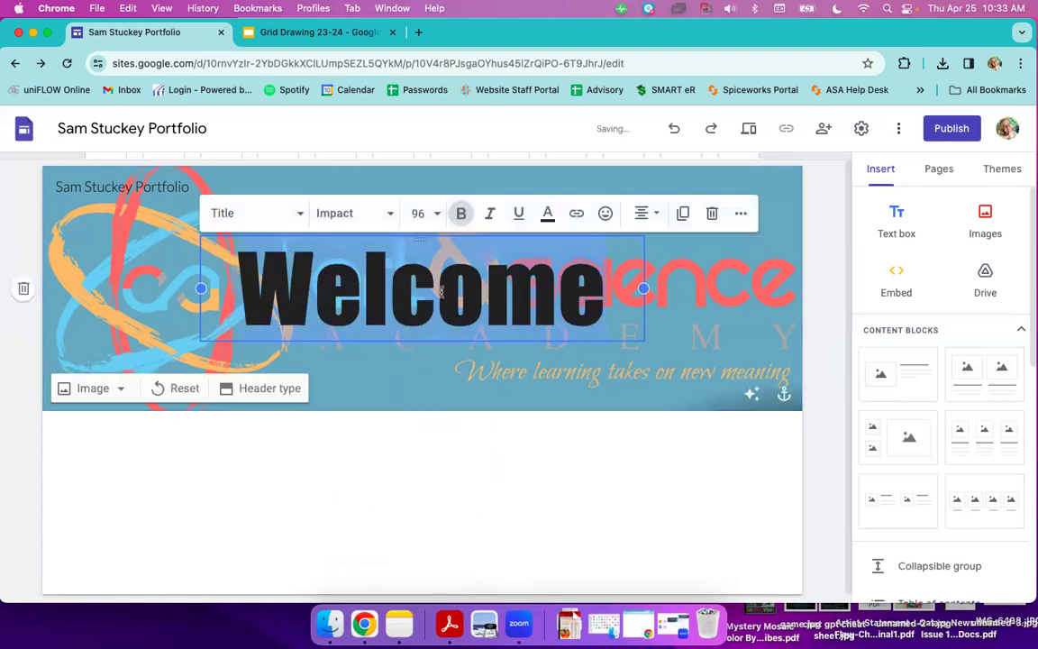
pyautogui.click(518, 213)
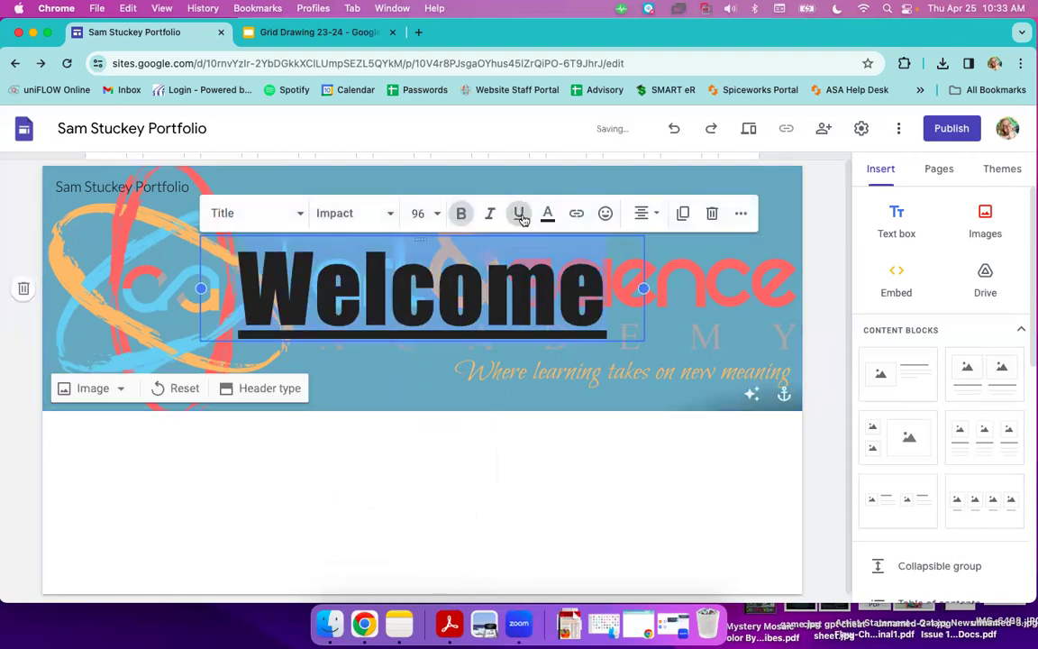
pyautogui.click(535, 366)
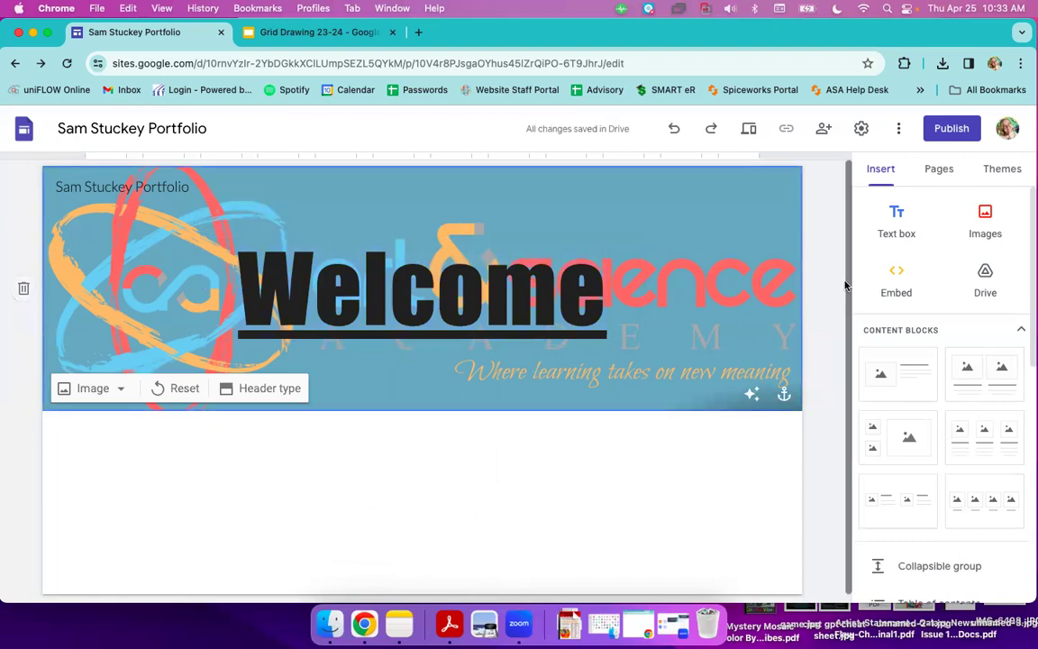
pyautogui.scroll(-1, 847, 305)
pyautogui.scroll(1, 843, 288)
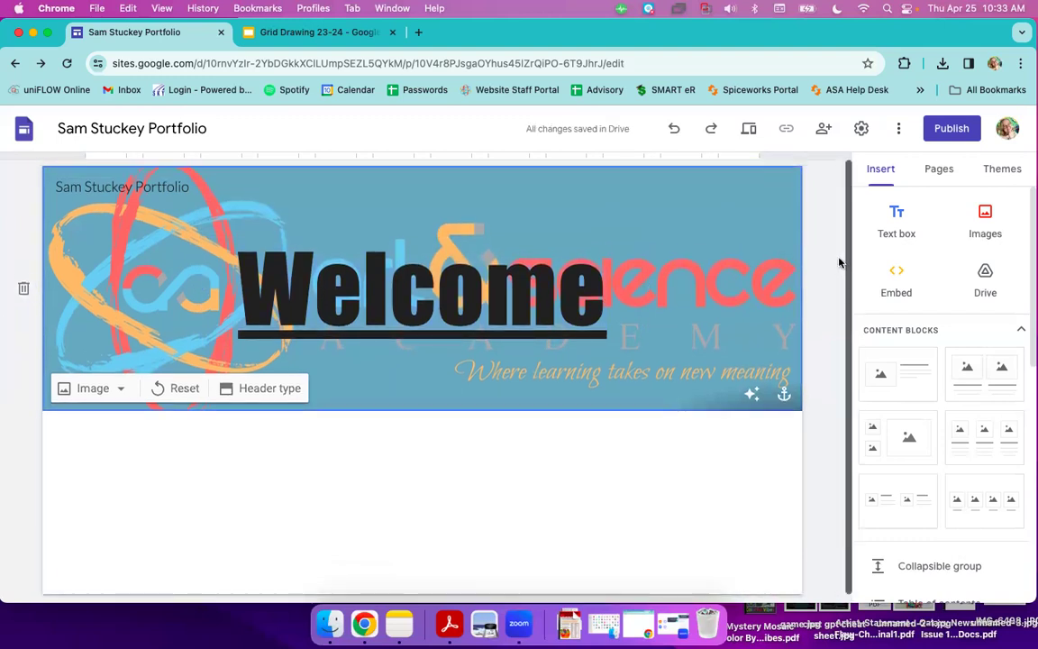
pyautogui.scroll(-1, 816, 338)
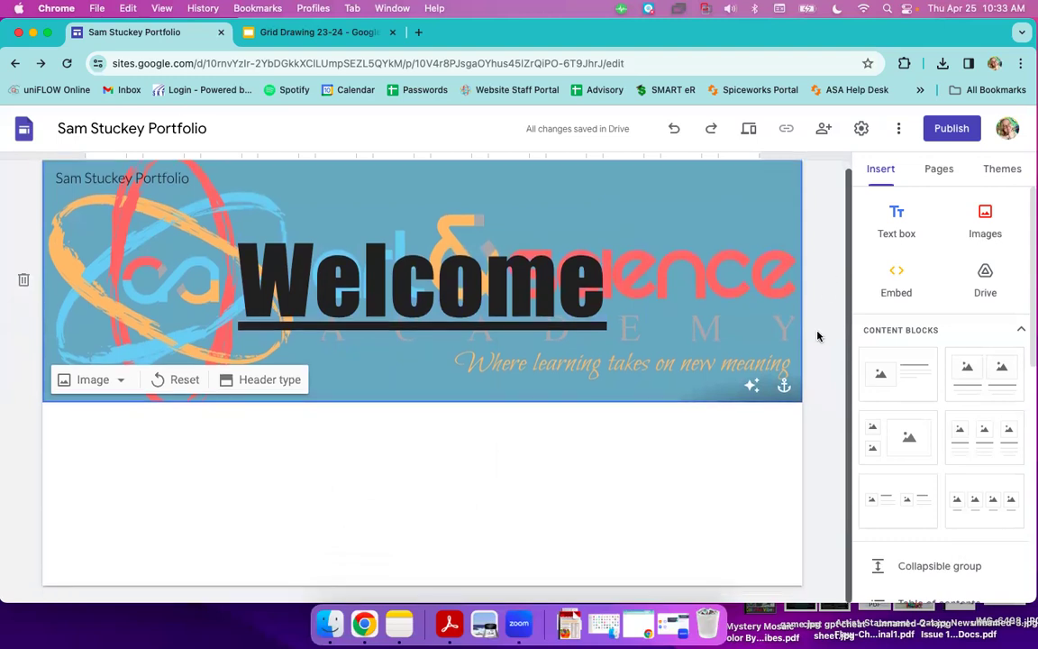
pyautogui.scroll(1, 815, 341)
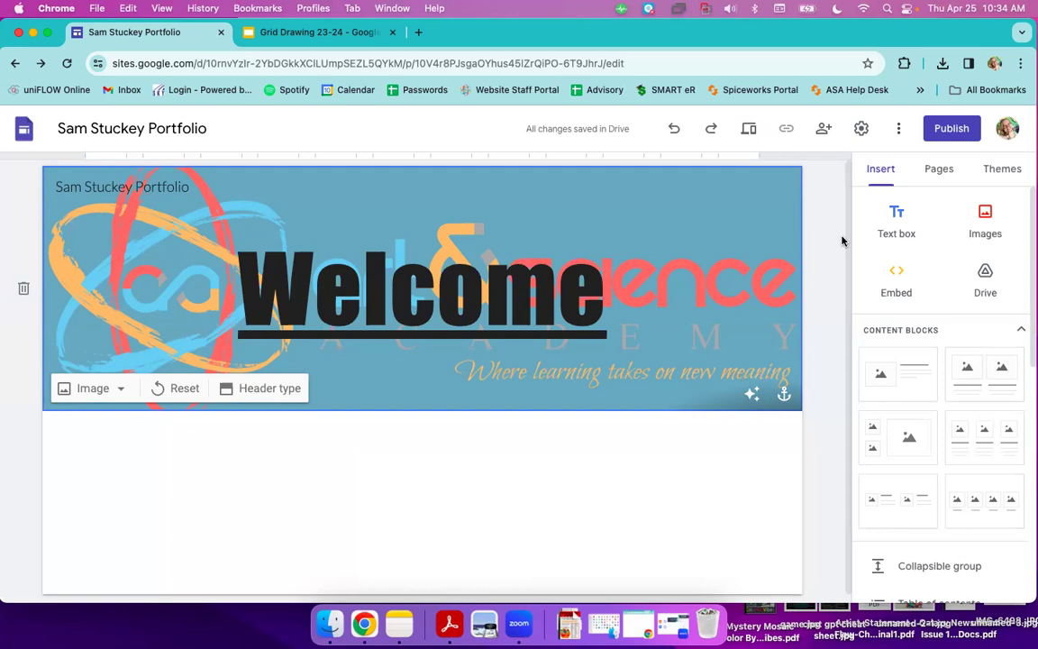
# - Open the Publish dialog and select the portfolio web address shown
pyautogui.click(951, 129)
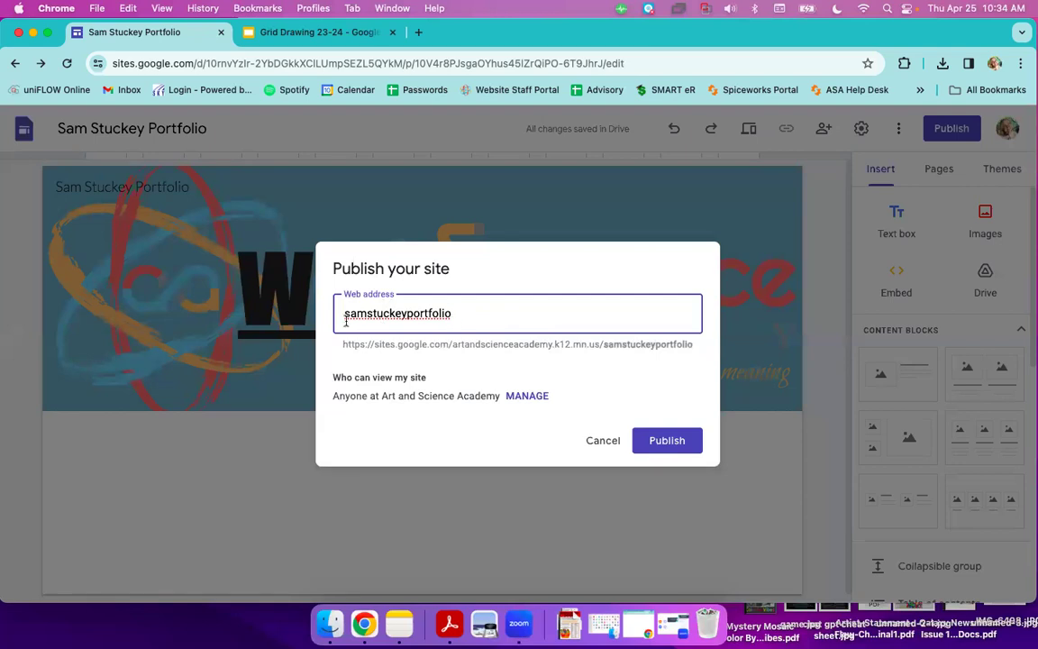
pyautogui.moveTo(344, 345); pyautogui.dragTo(693, 349)
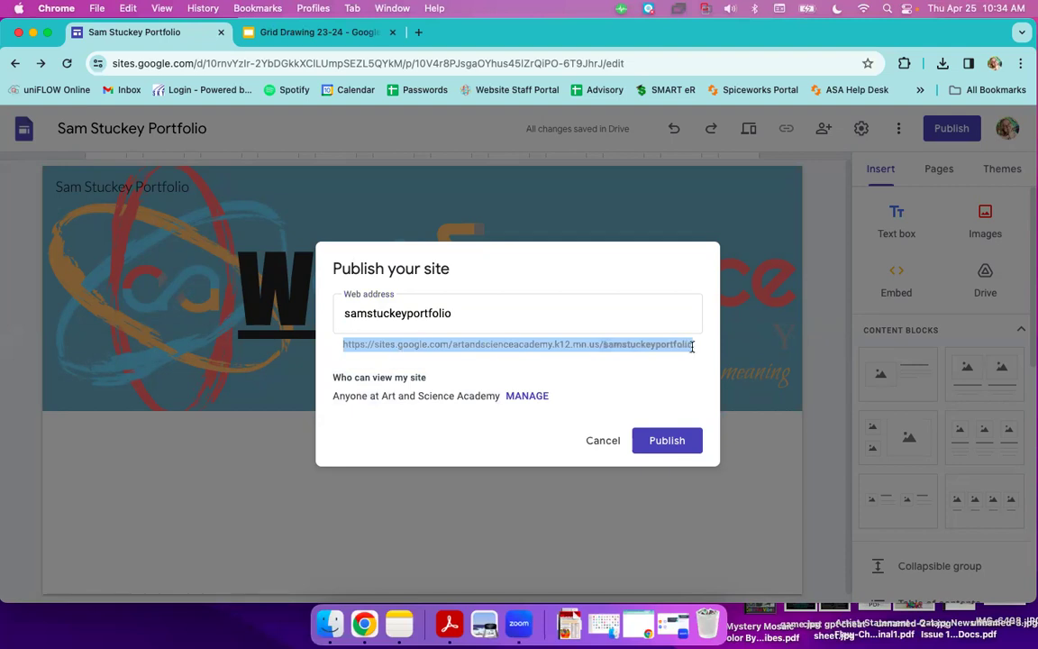
pyautogui.click(501, 370)
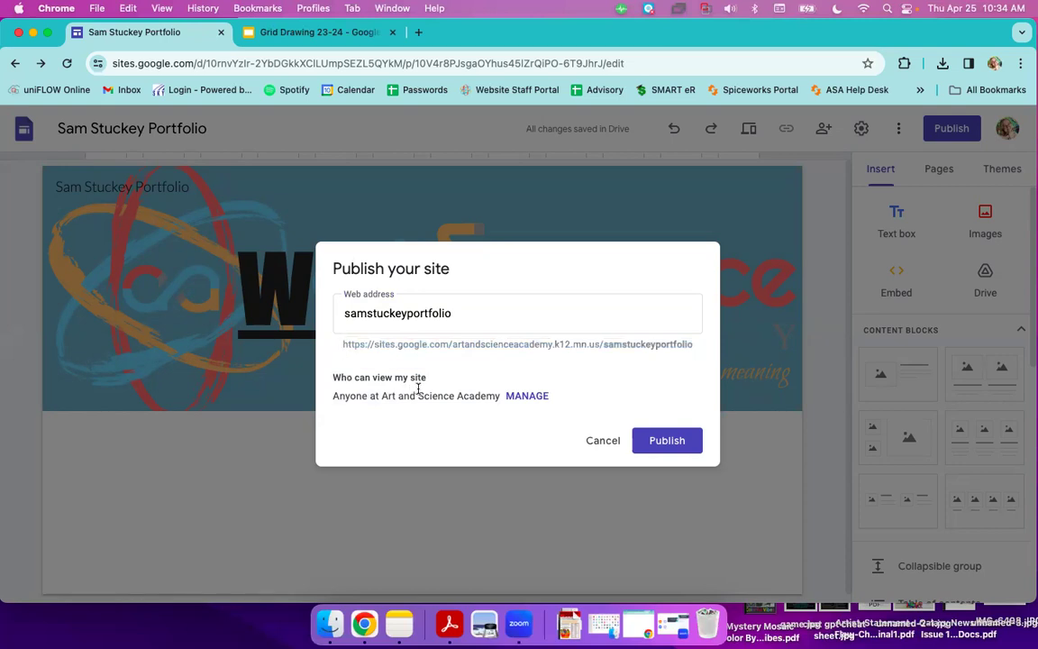
# - Set Published site access to Public under Manage and confirm with Done
pyautogui.click(526, 397)
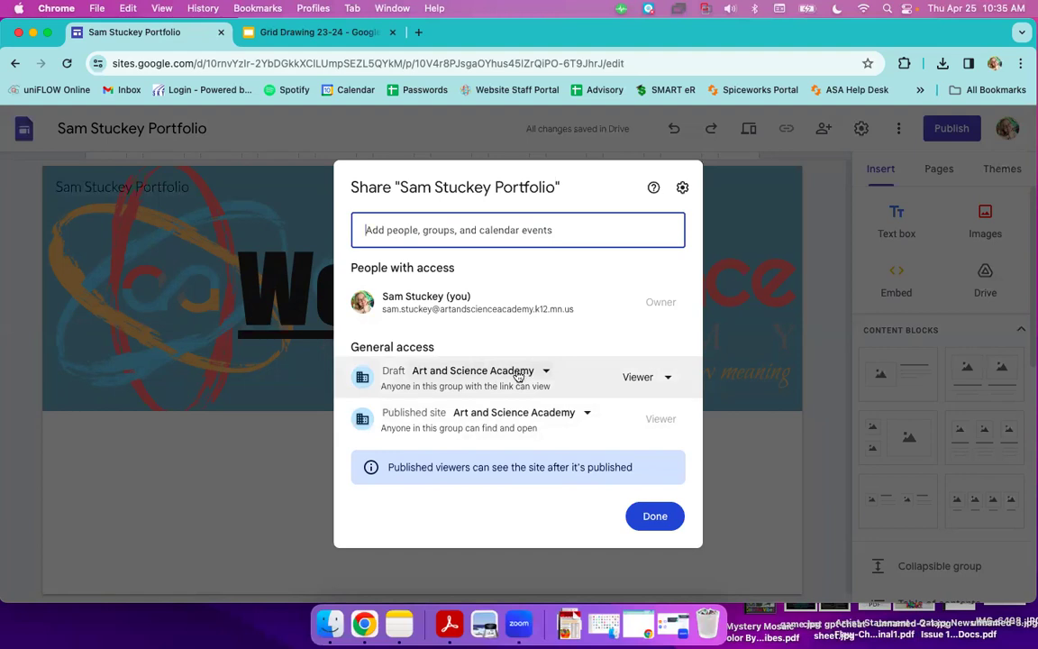
pyautogui.click(521, 413)
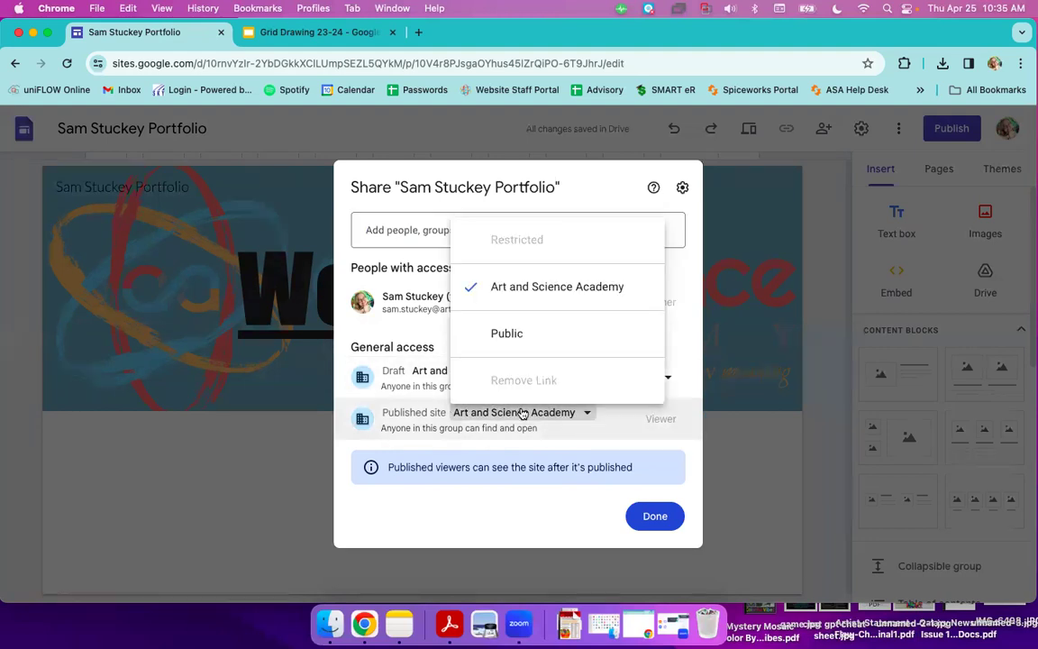
pyautogui.click(505, 335)
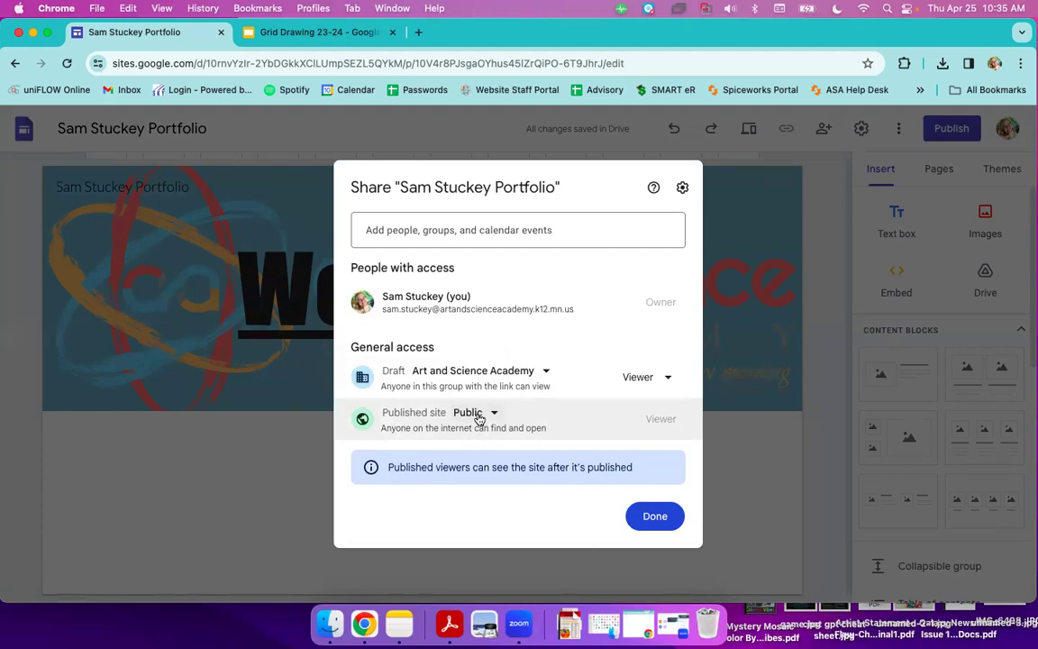
pyautogui.click(649, 516)
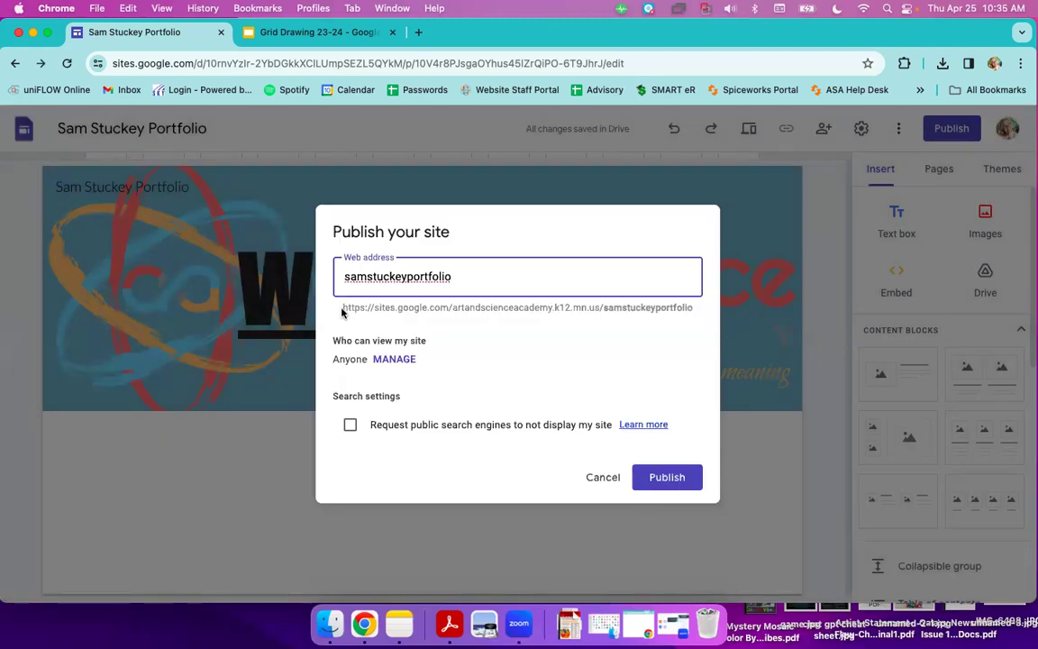
# - Copy the full published web address for samstuckeyportfolio from the Publish dialog
pyautogui.moveTo(343, 310); pyautogui.dragTo(691, 307)
pyautogui.click(127, 11)
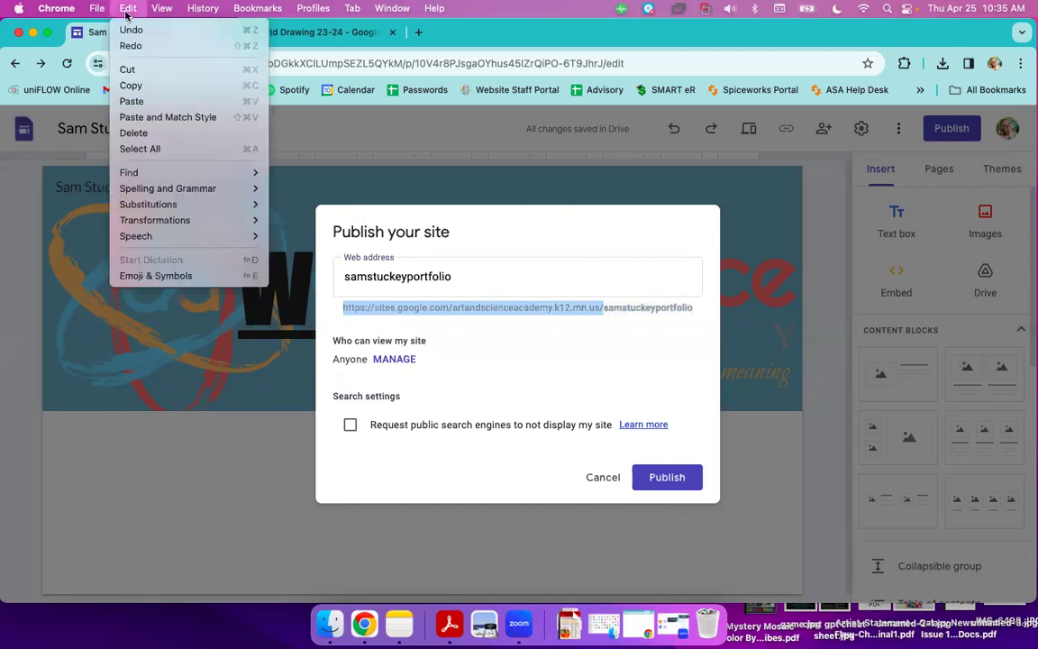
pyautogui.click(128, 83)
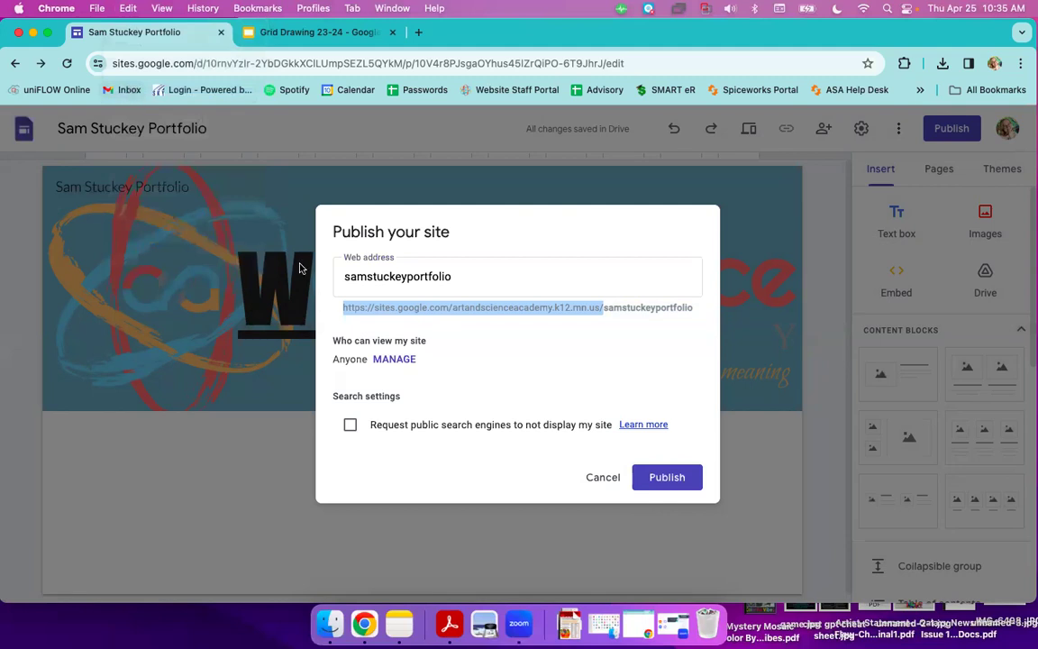
pyautogui.moveTo(344, 309); pyautogui.dragTo(690, 307)
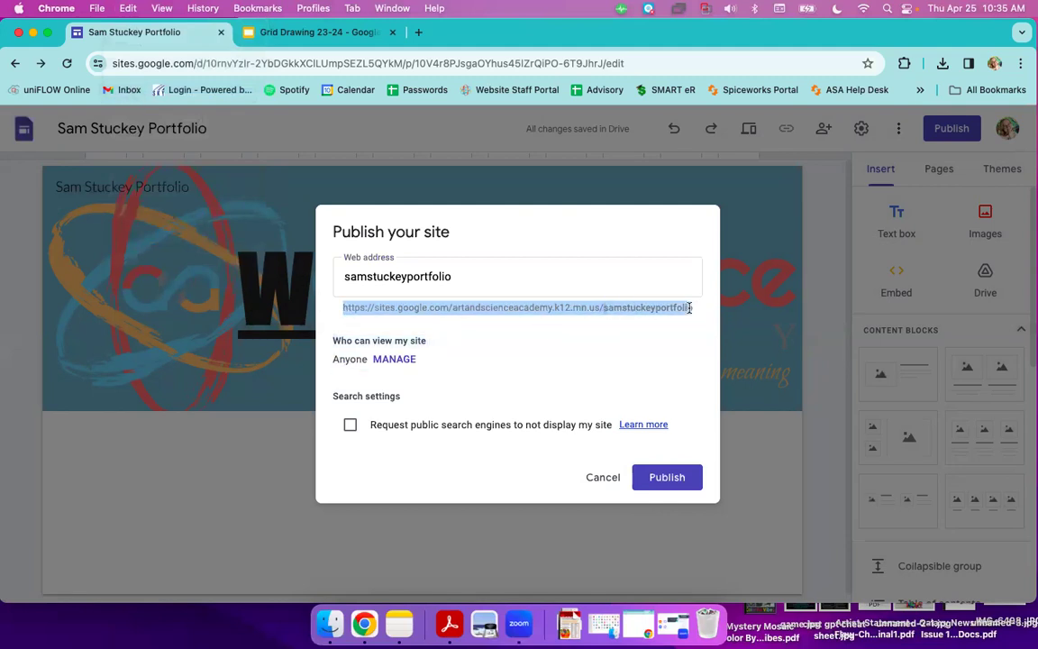
pyautogui.click(127, 10)
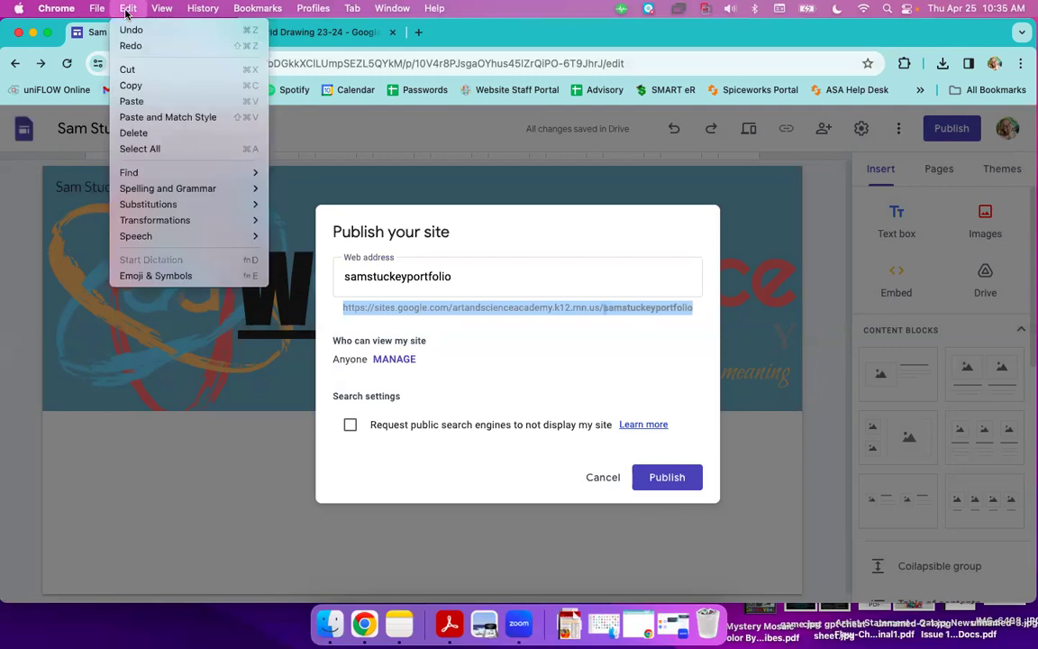
pyautogui.click(131, 86)
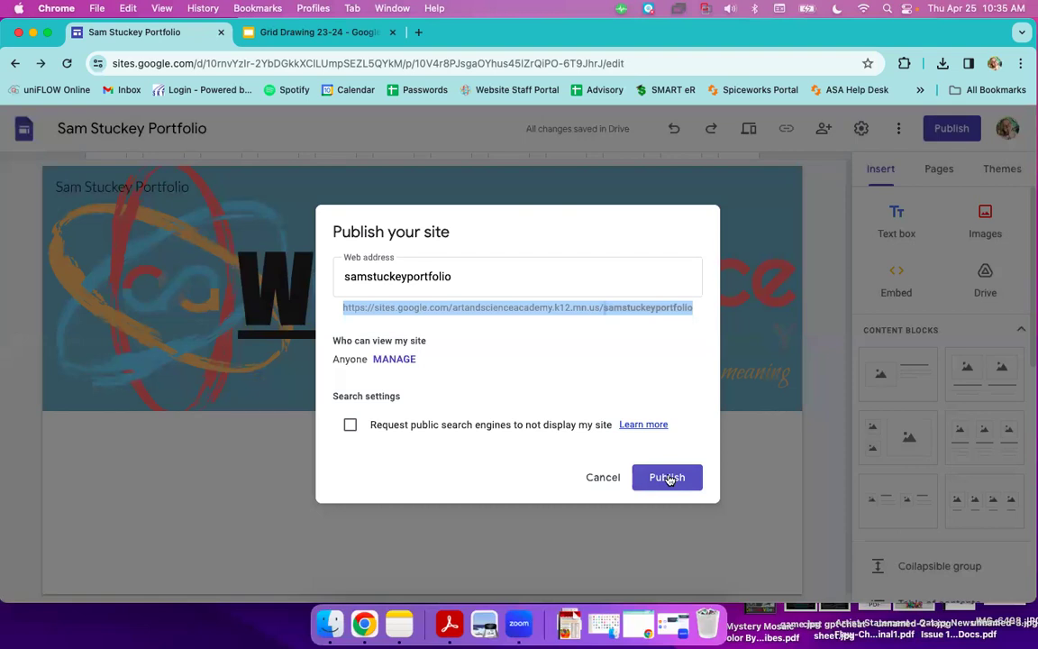
# - Publish the site so anyone can view it
pyautogui.click(668, 477)
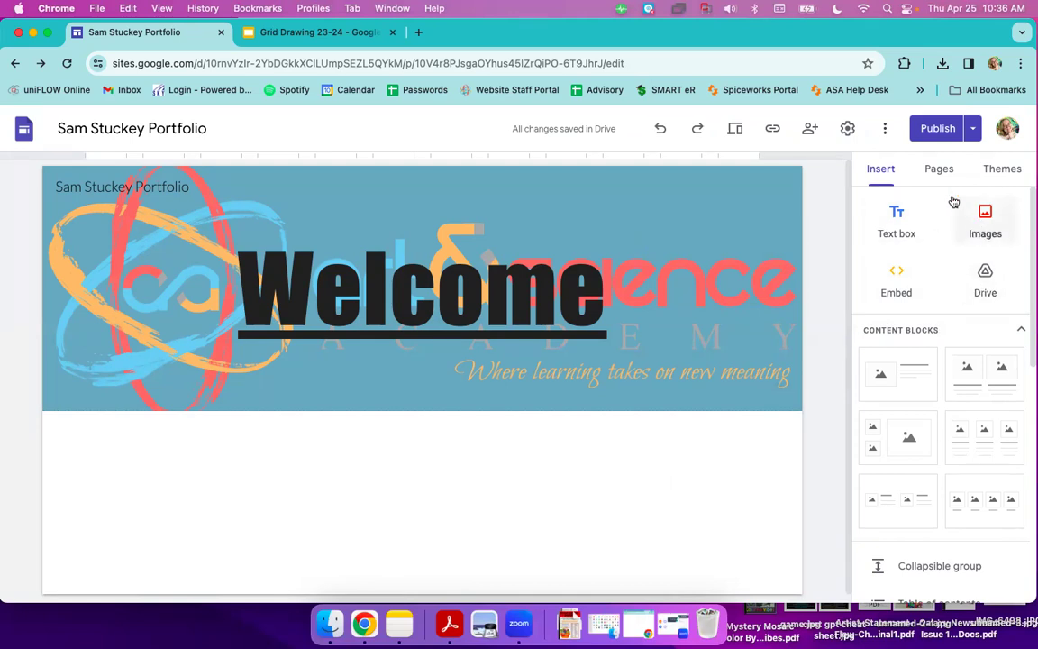
# - Delete the empty text box below the Welcome banner and bring up the image insert choices
pyautogui.click(894, 232)
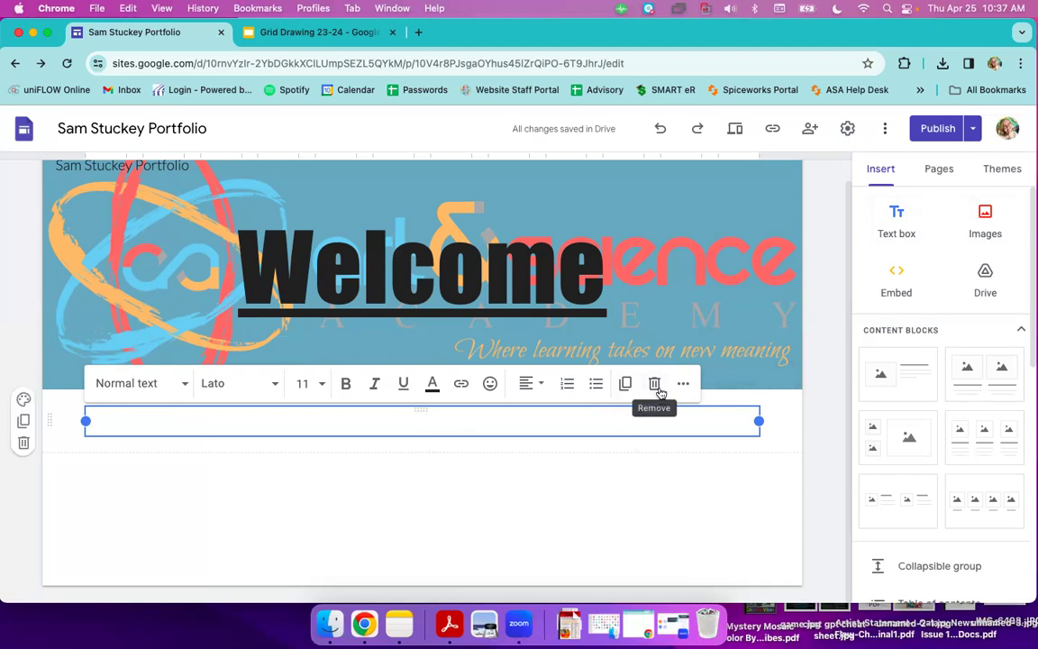
pyautogui.click(655, 383)
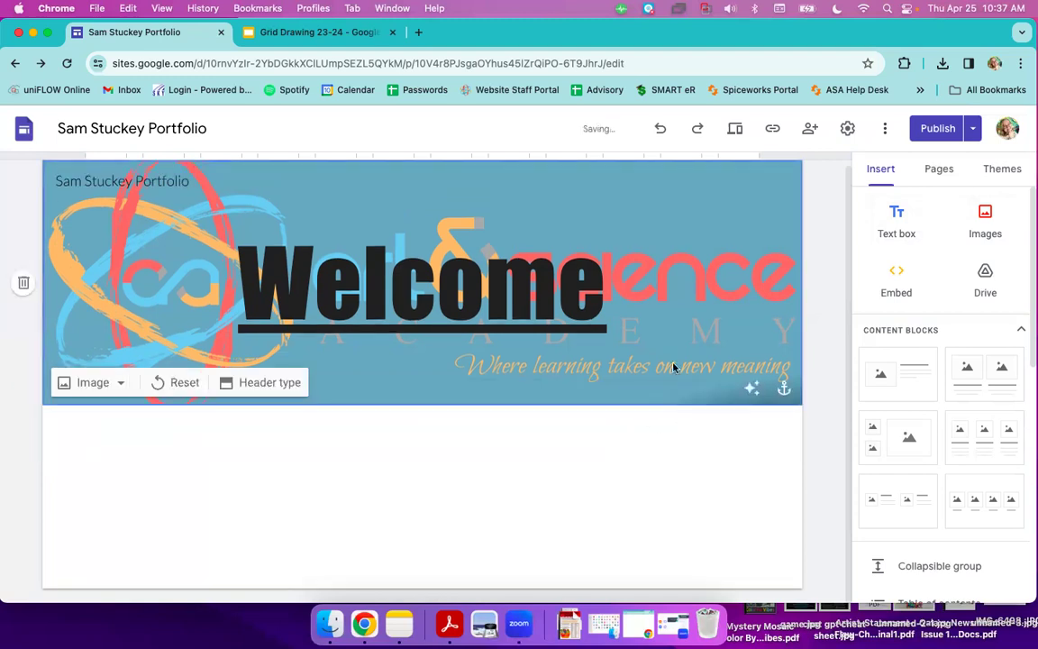
pyautogui.click(984, 229)
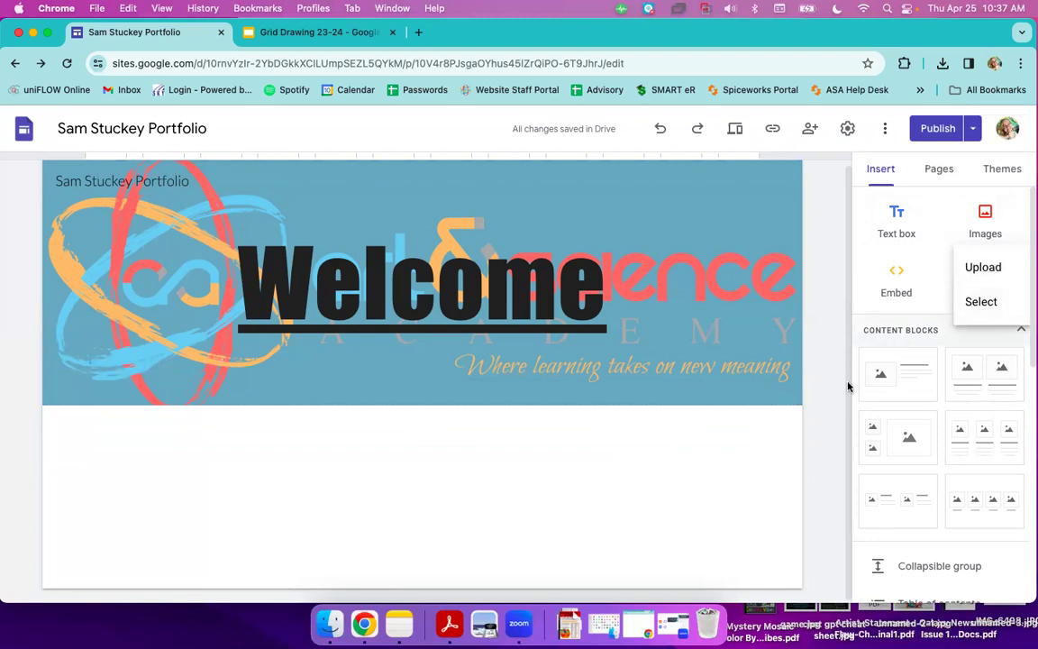
pyautogui.scroll(-3, 1030, 347)
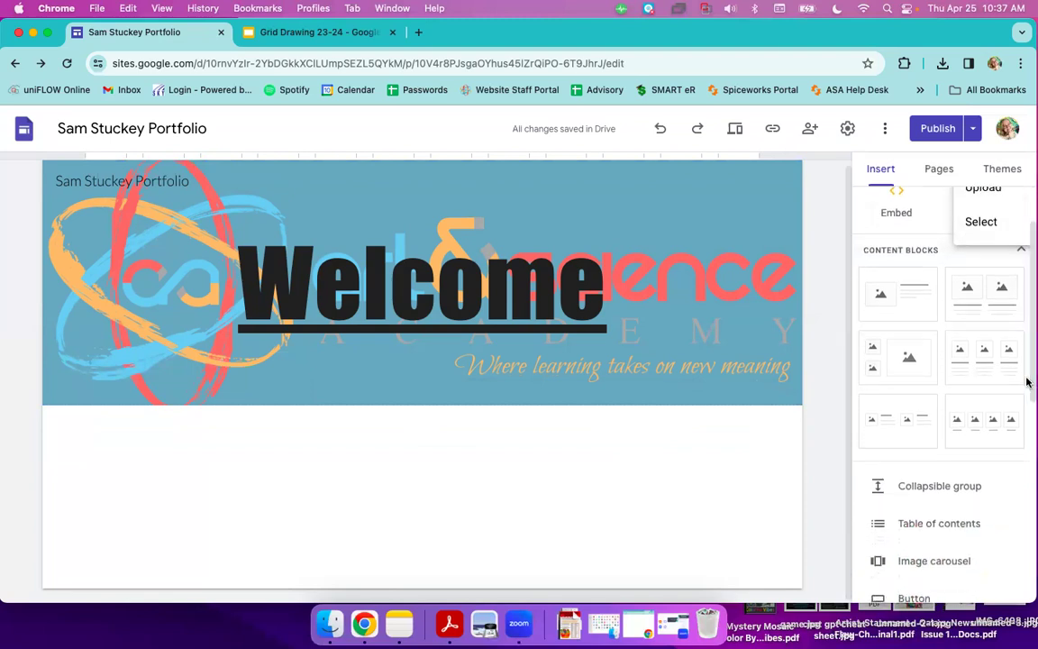
# - Insert the snowman photo collage from Drive below the banner and enlarge it across its column
pyautogui.click(980, 222)
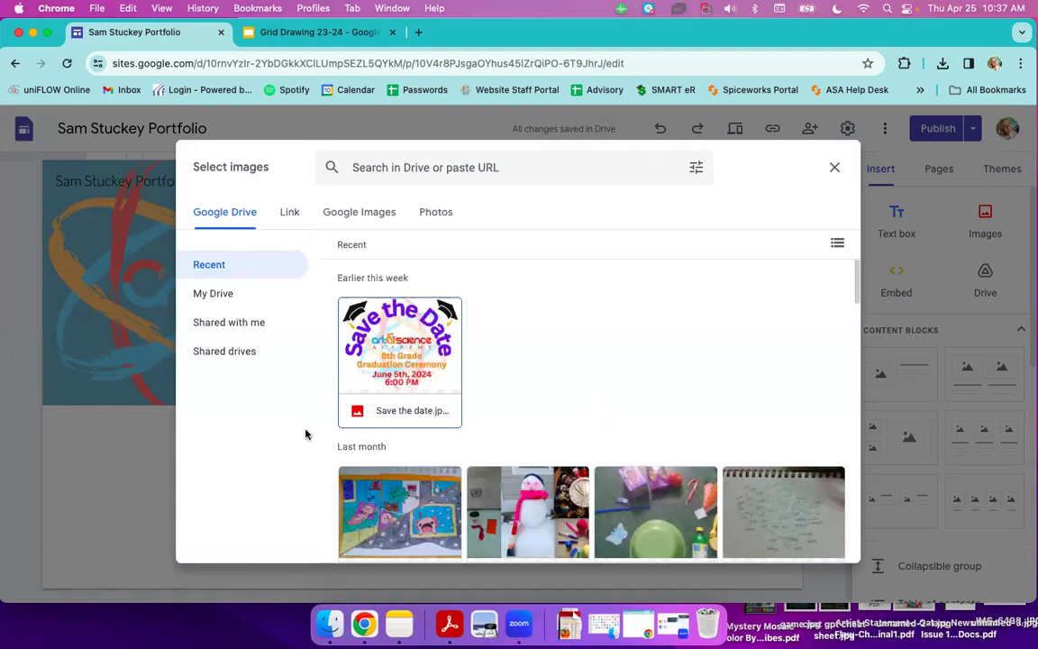
pyautogui.scroll(-1, 473, 450)
pyautogui.doubleClick(529, 500)
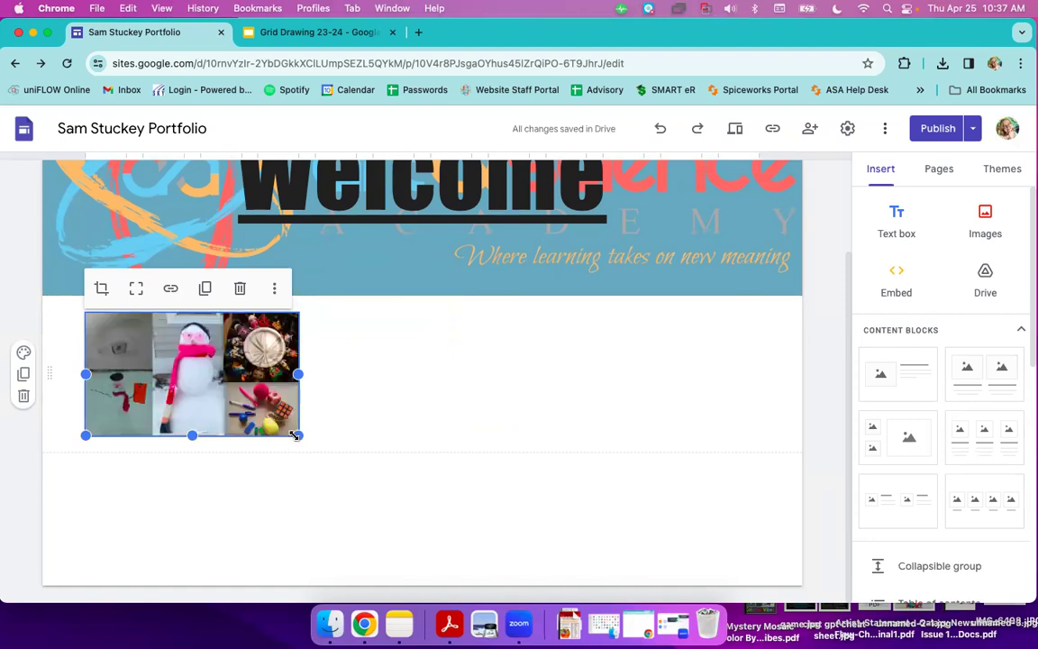
pyautogui.moveTo(294, 436); pyautogui.dragTo(468, 568)
pyautogui.moveTo(226, 426); pyautogui.dragTo(545, 489)
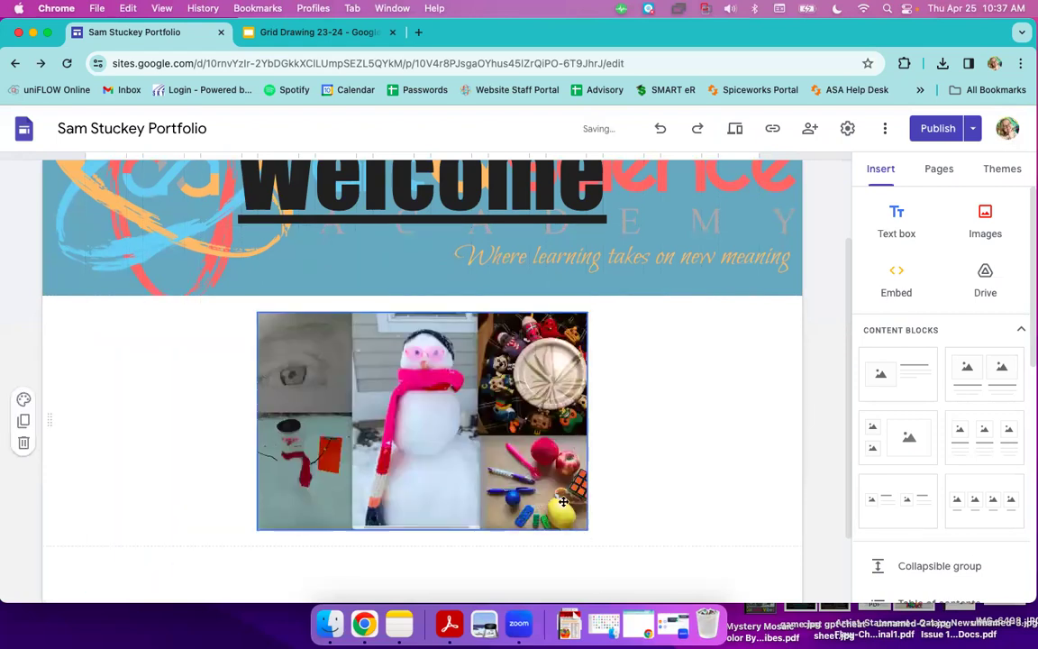
pyautogui.scroll(-2, 642, 485)
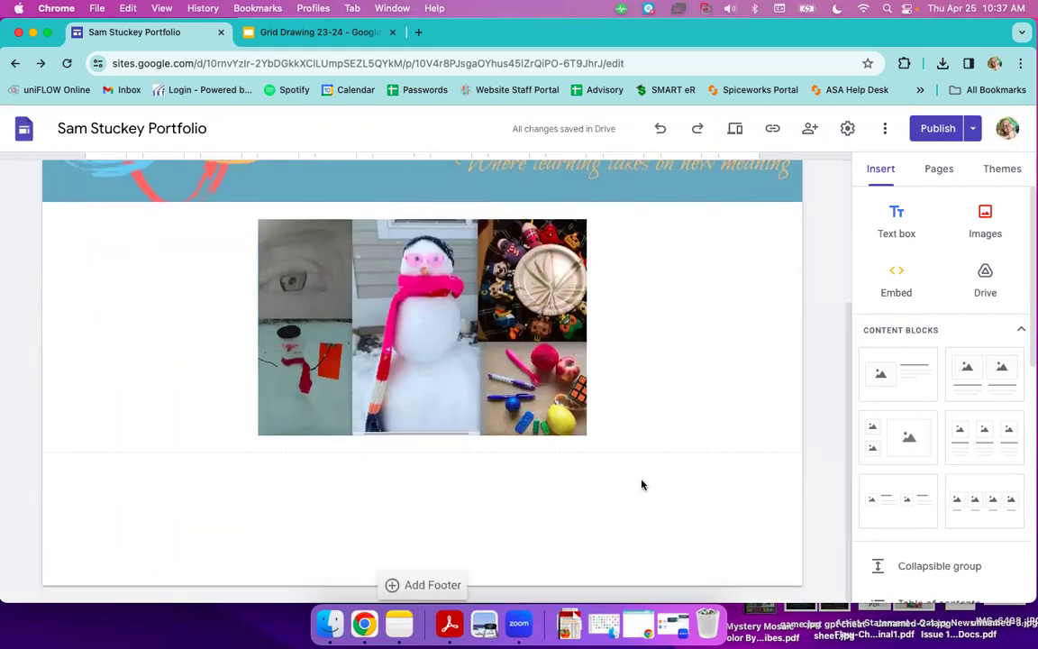
pyautogui.moveTo(568, 414); pyautogui.dragTo(352, 244)
# - Move the snowman collage to the left side of its section
pyautogui.click(897, 218)
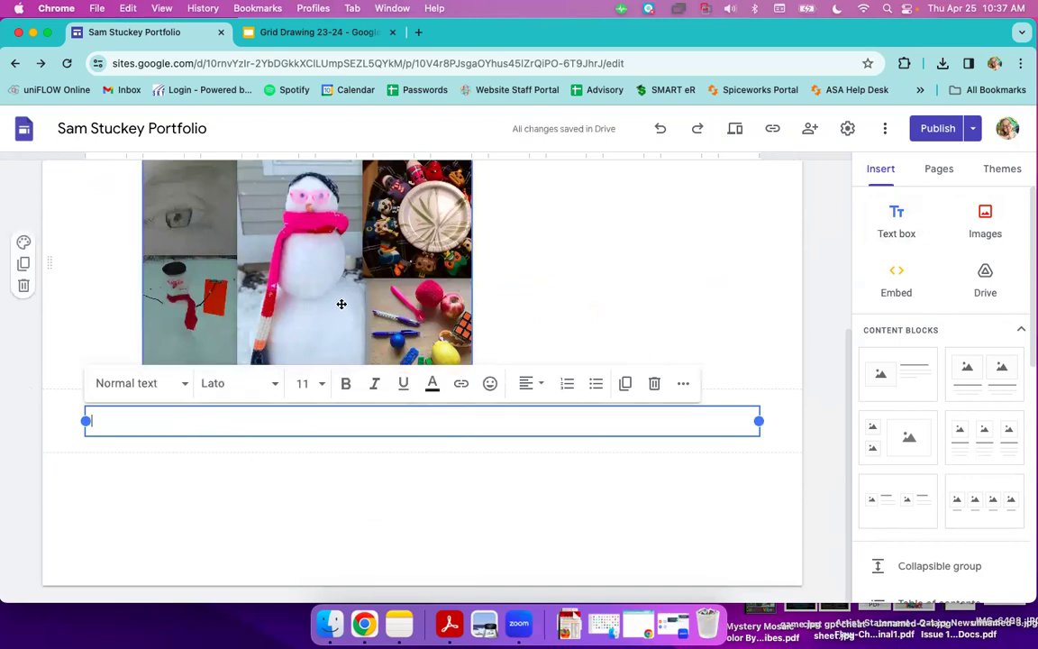
pyautogui.moveTo(271, 368); pyautogui.dragTo(297, 270)
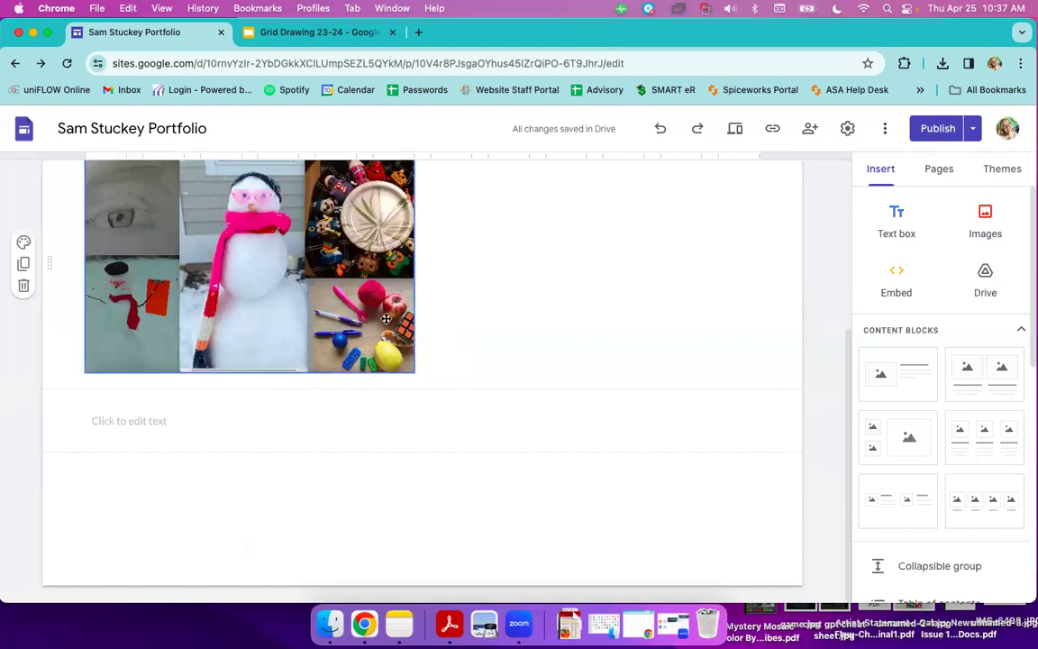
pyautogui.click(348, 286)
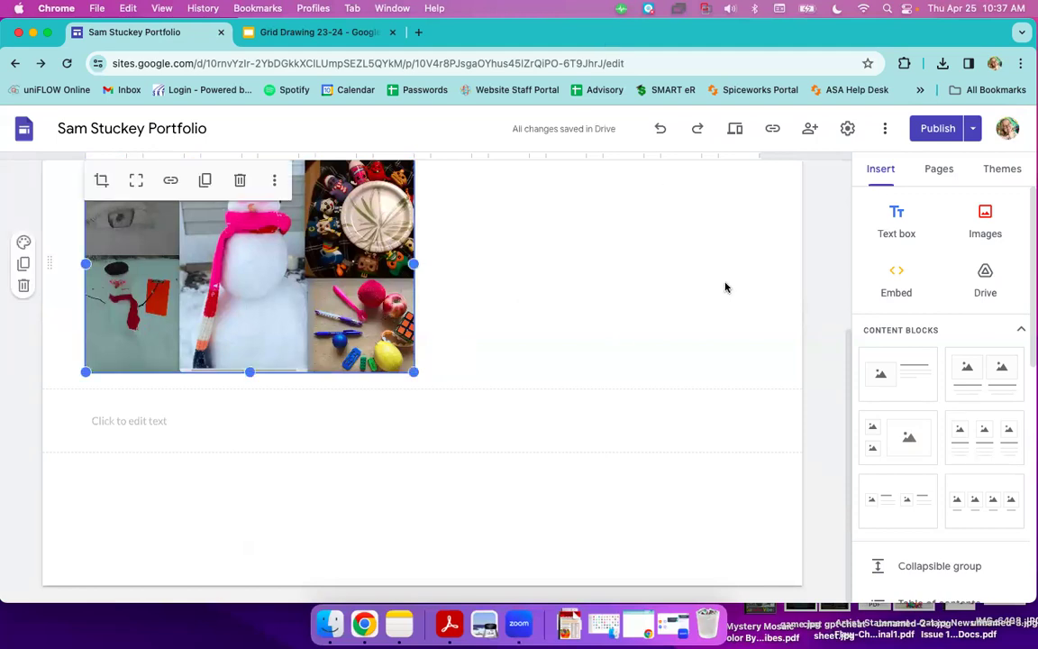
# - Add an image-and-text content block beneath the collage
pyautogui.click(875, 370)
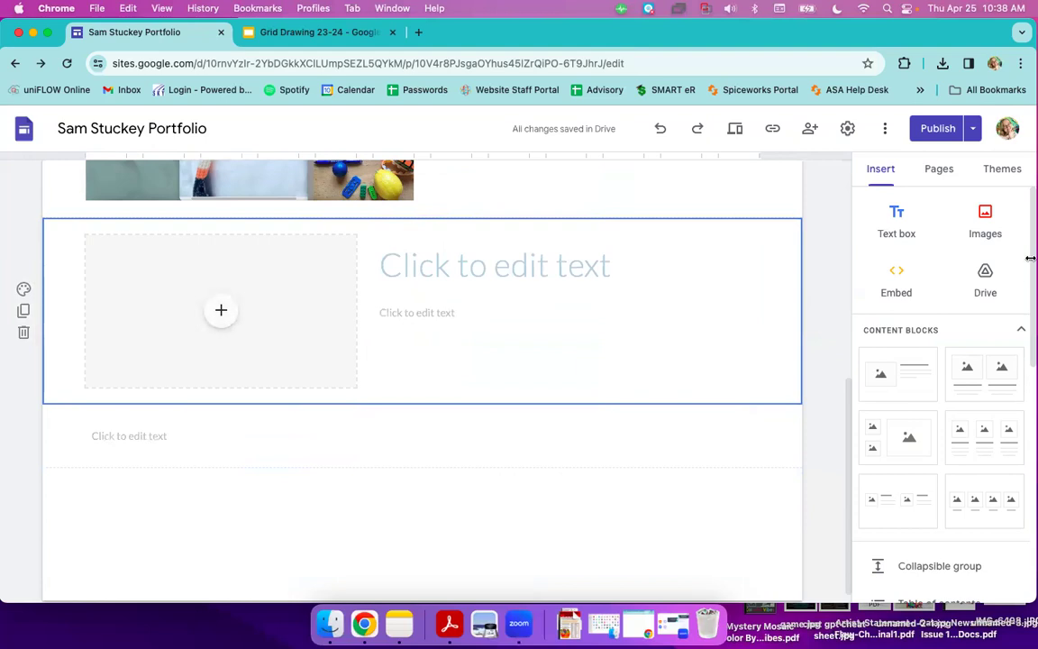
pyautogui.scroll(-5, 1030, 382)
pyautogui.scroll(-2, 1030, 384)
pyautogui.scroll(4, 1030, 382)
pyautogui.scroll(-1, 1030, 375)
pyautogui.scroll(-3, 1029, 375)
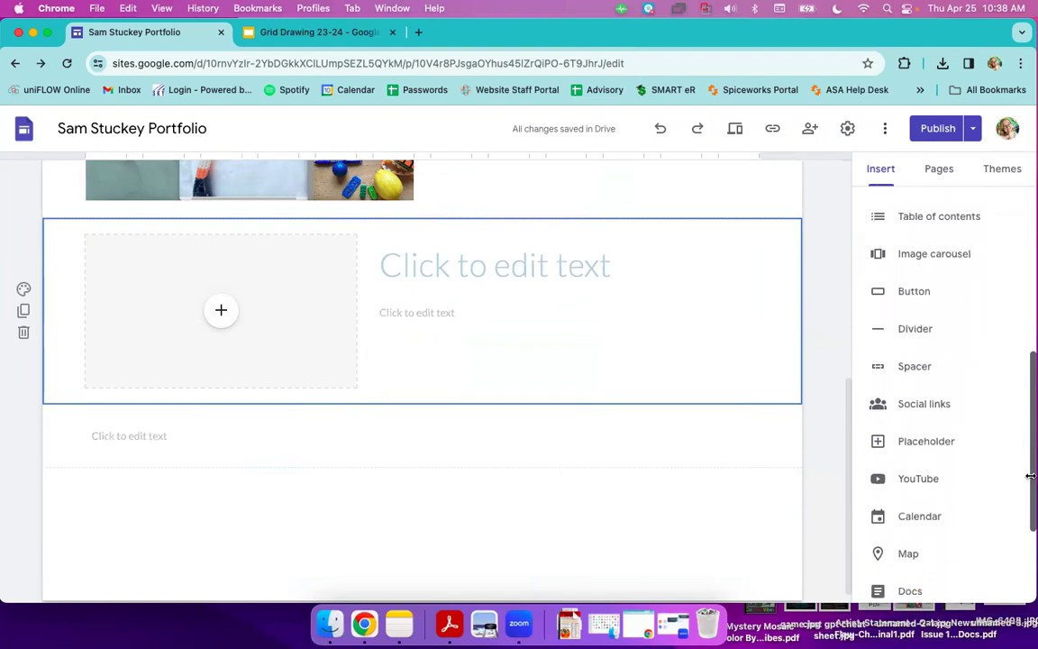
pyautogui.scroll(-3, 1030, 451)
pyautogui.scroll(5, 1008, 308)
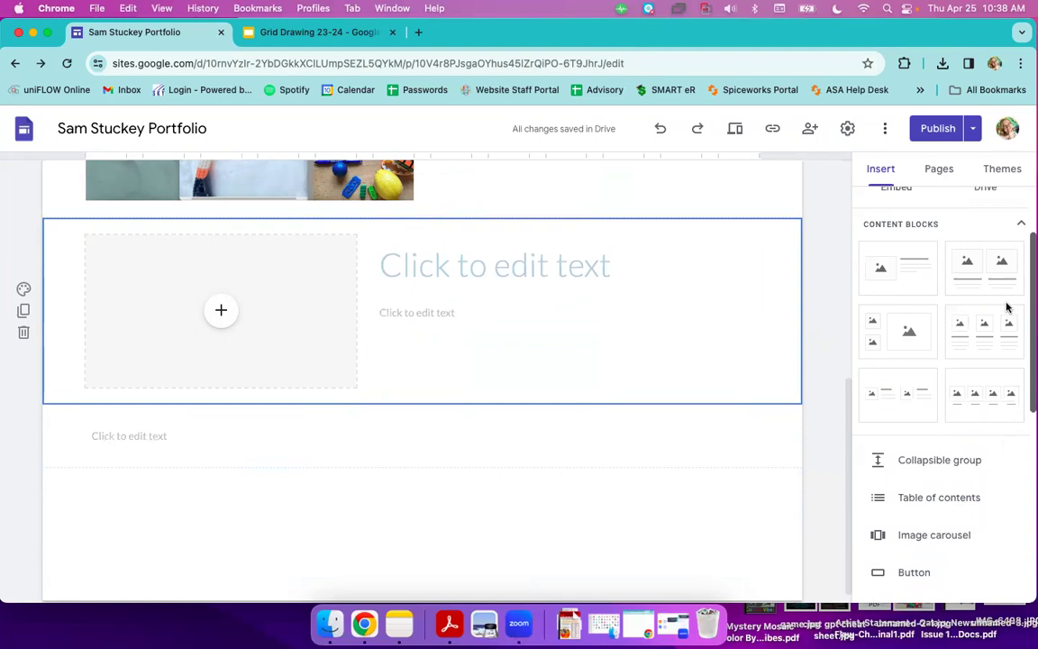
pyautogui.scroll(3, 1000, 280)
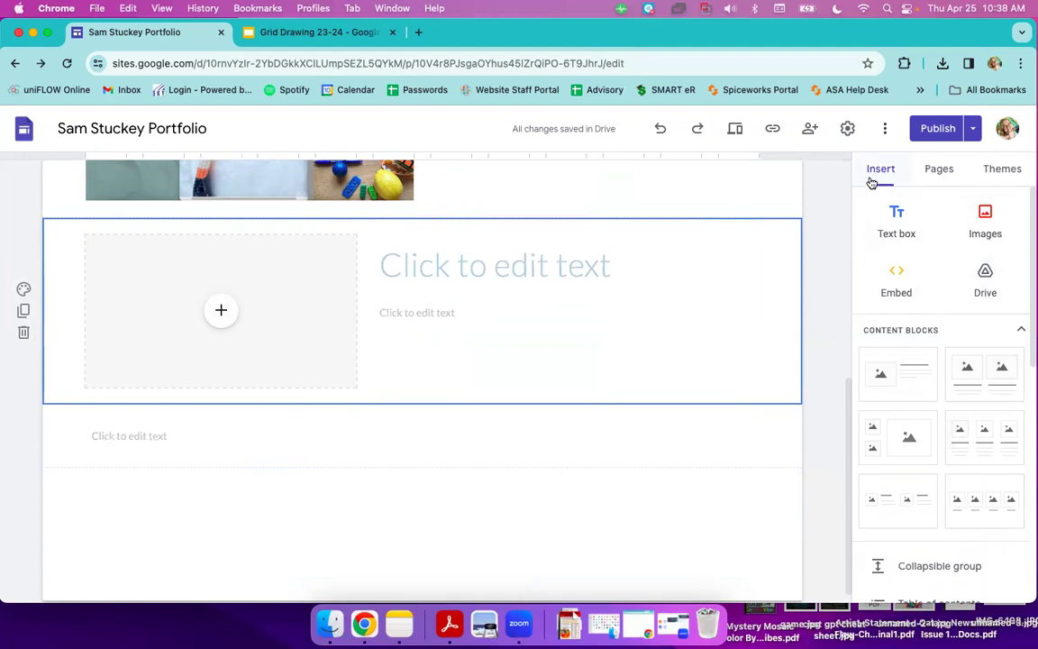
# - Browse the available site themes, briefly applying the Level theme
pyautogui.click(939, 173)
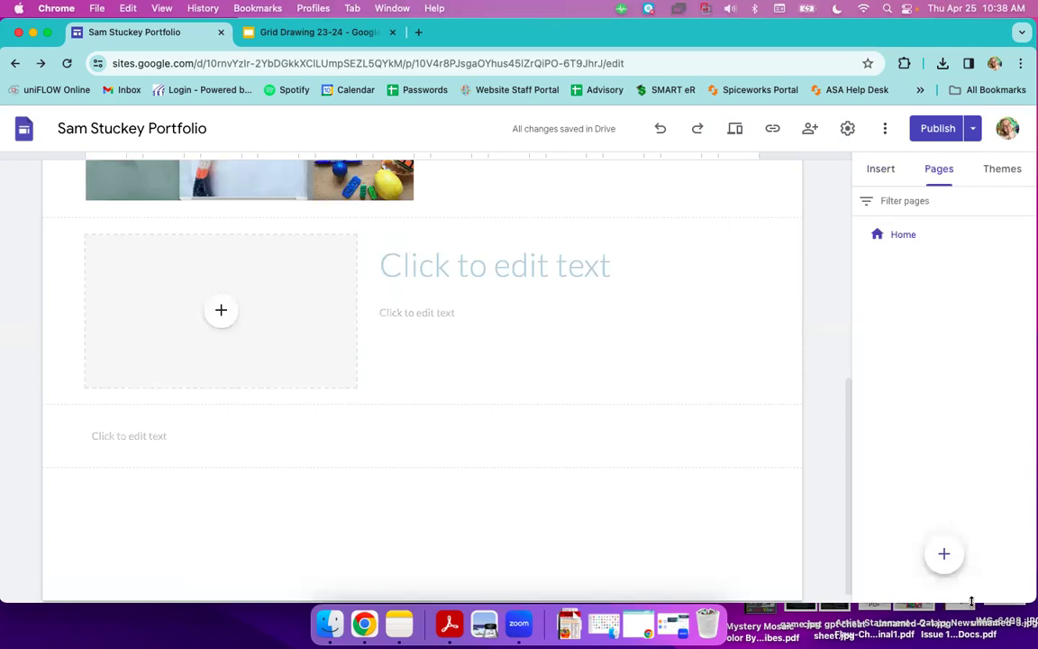
pyautogui.moveTo(938, 558)
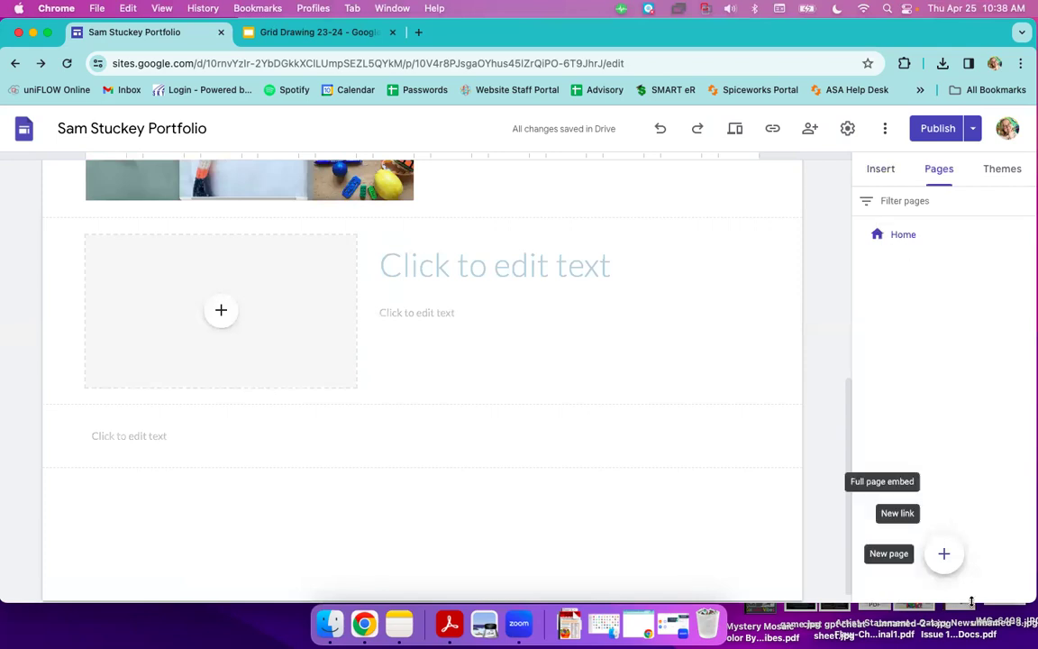
pyautogui.click(1001, 178)
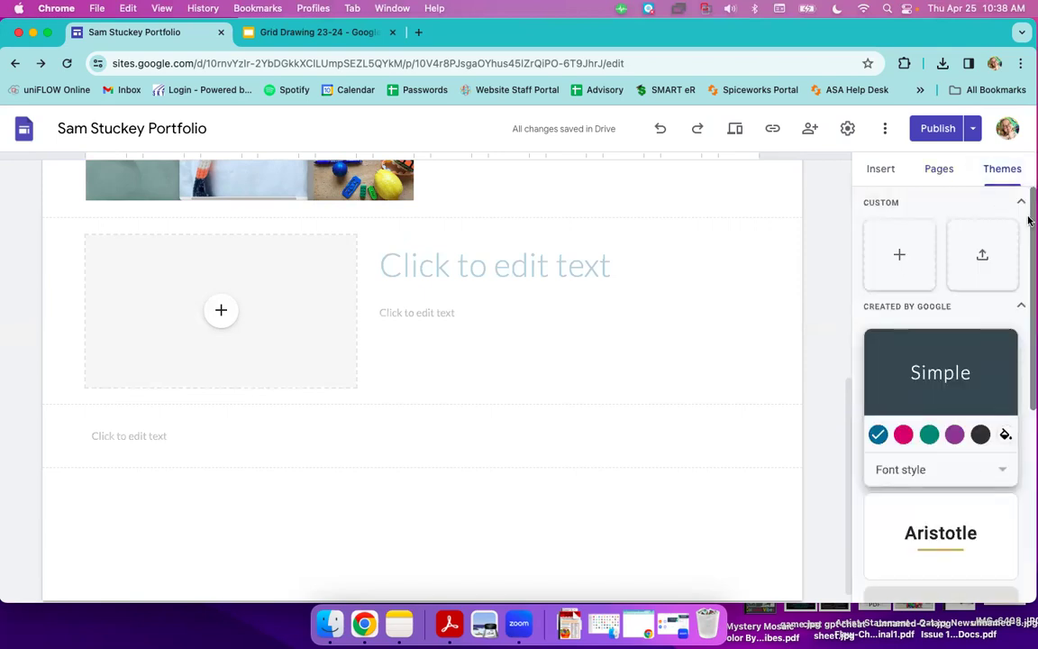
pyautogui.moveTo(1028, 220); pyautogui.dragTo(1023, 438)
pyautogui.moveTo(848, 417); pyautogui.dragTo(862, 110)
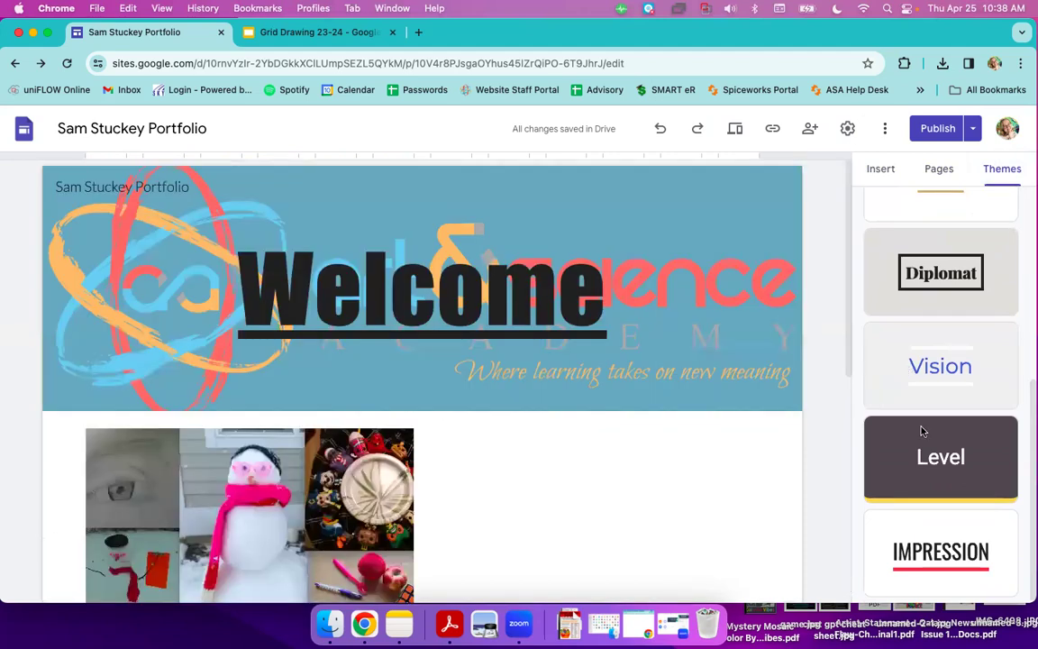
pyautogui.moveTo(319, 269)
pyautogui.click(932, 487)
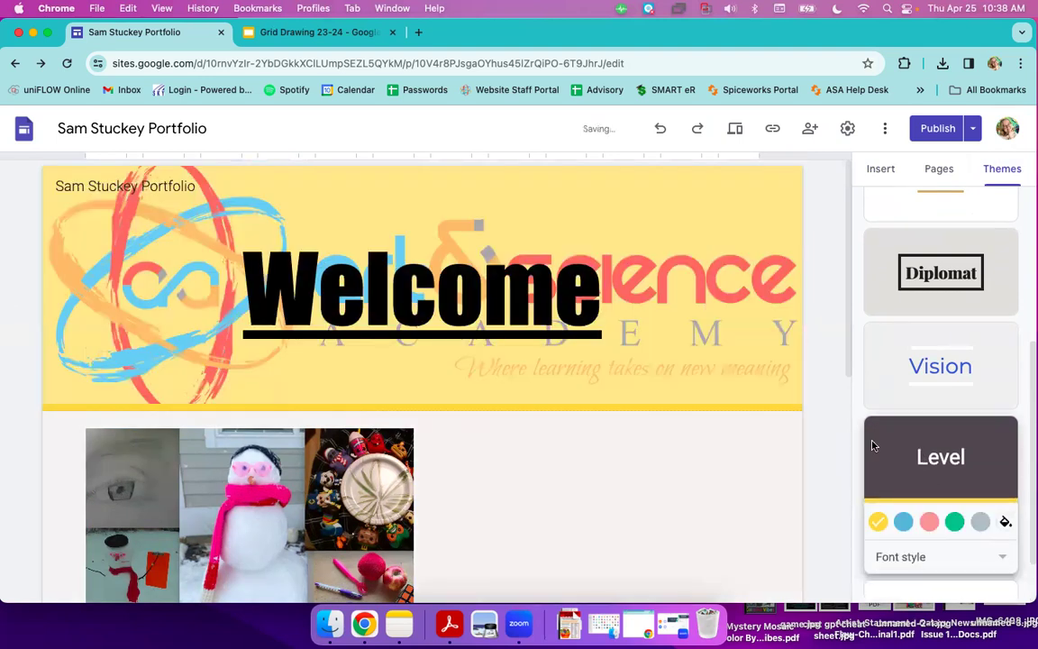
# - Apply the Impression theme with its teal accent colour
pyautogui.scroll(-2, 946, 585)
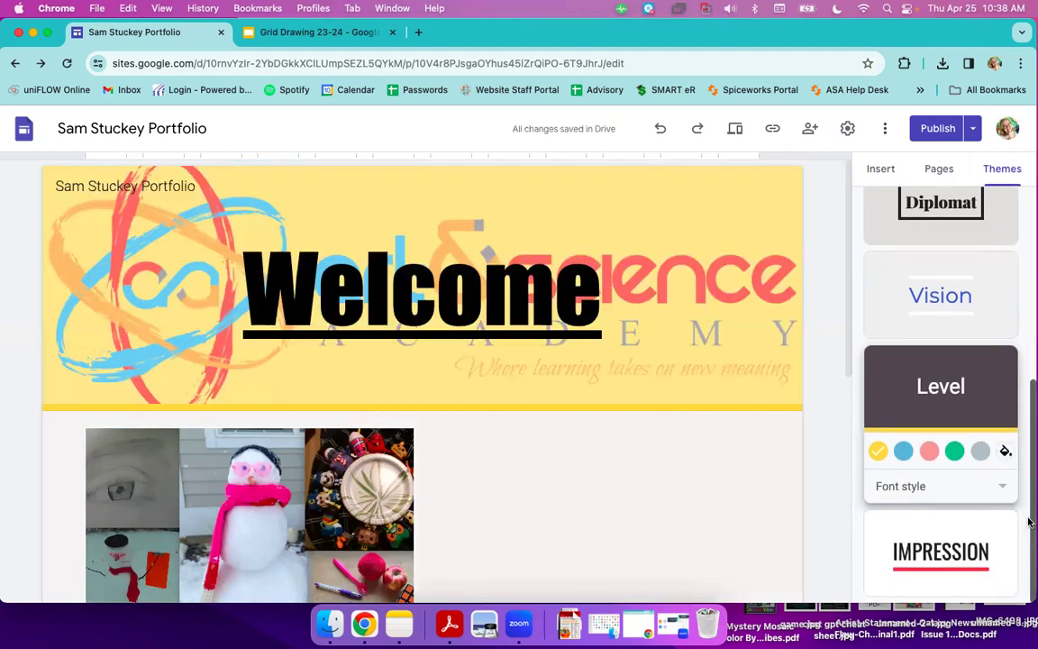
pyautogui.click(956, 584)
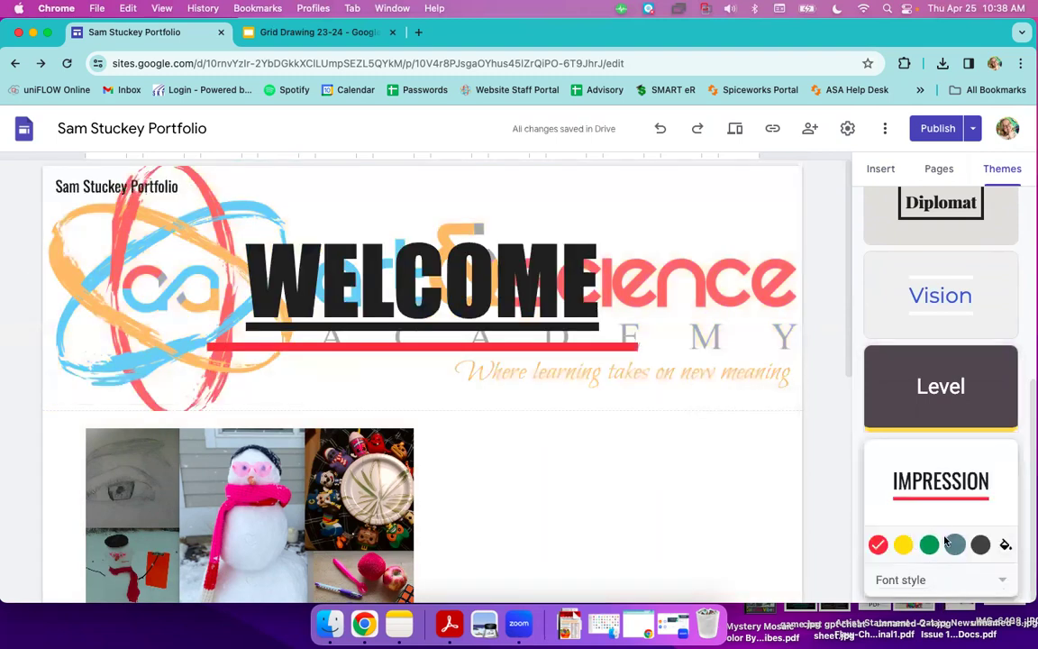
pyautogui.click(927, 546)
pyautogui.rightClick(924, 549)
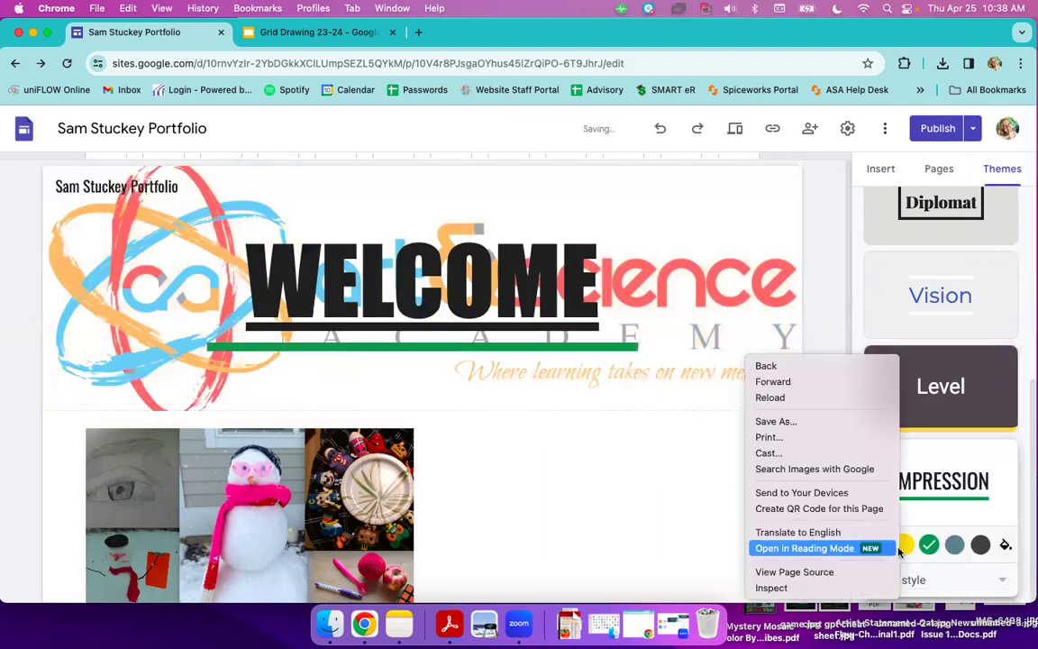
pyautogui.press('Escape')
pyautogui.click(954, 545)
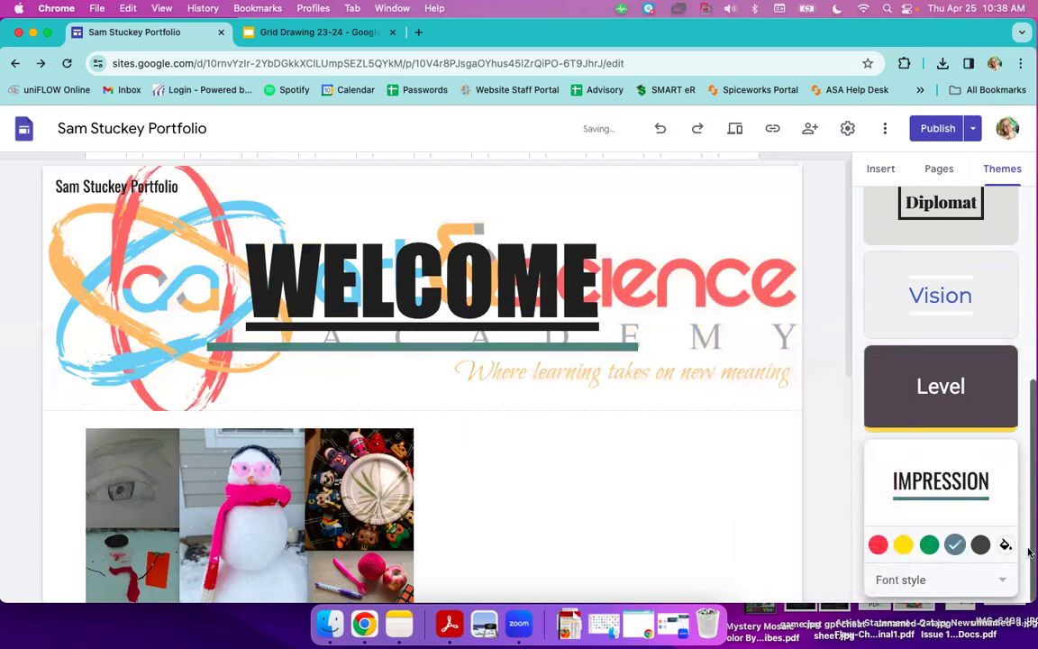
pyautogui.moveTo(1028, 499); pyautogui.dragTo(1029, 135)
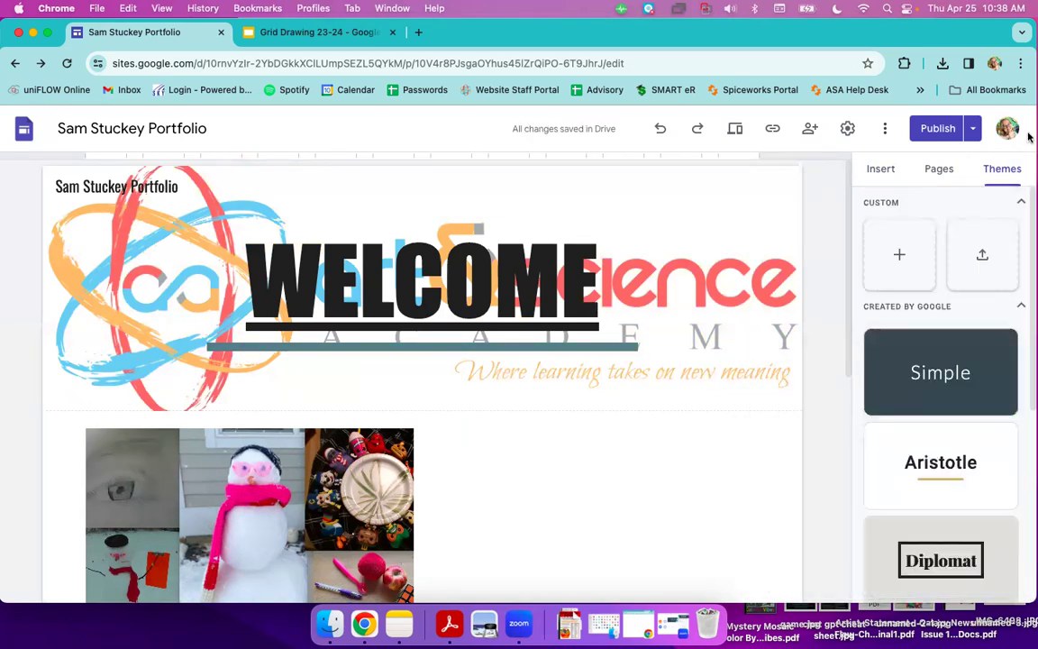